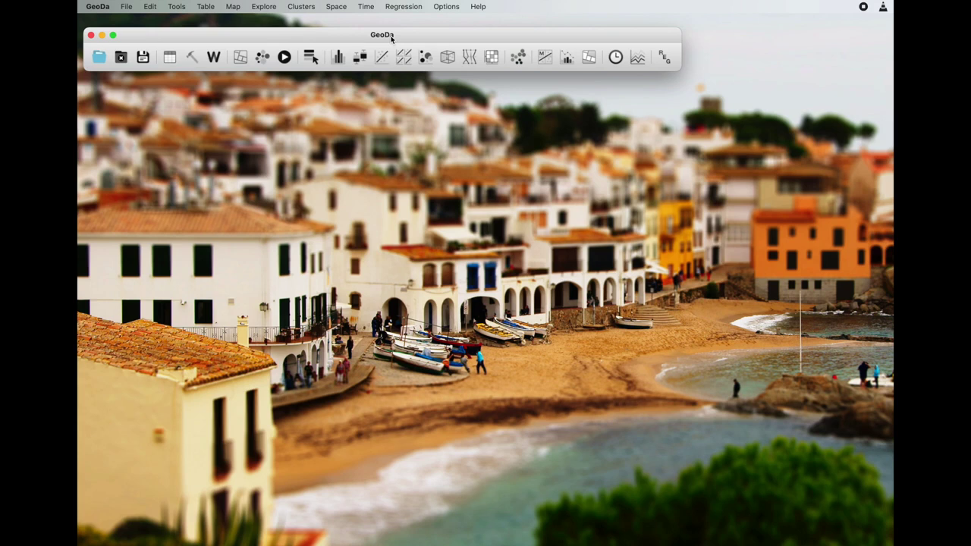
Load the Nepal Aid dataset from the sample data and align its map window beneath the main toolbar.
click(98, 59)
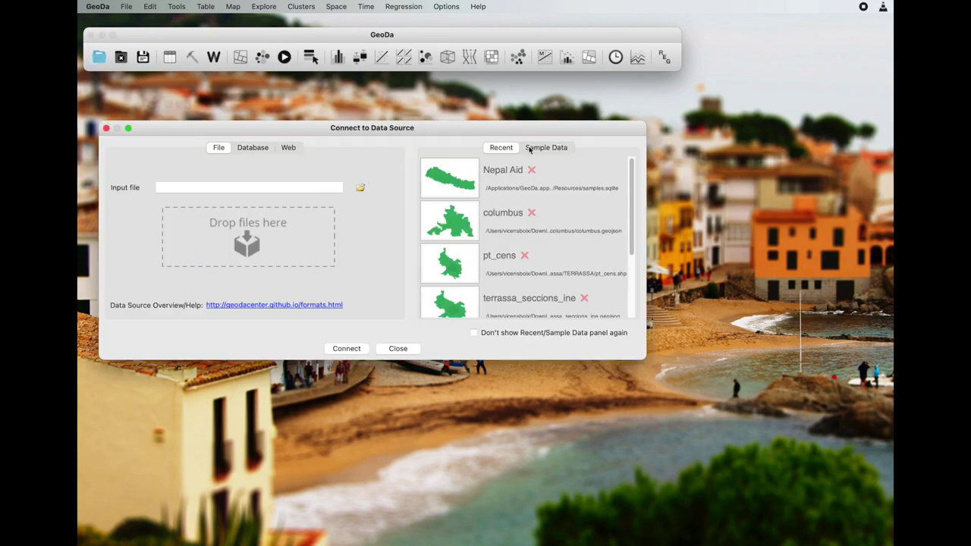
click(551, 151)
drag(632, 180, 633, 249)
click(461, 245)
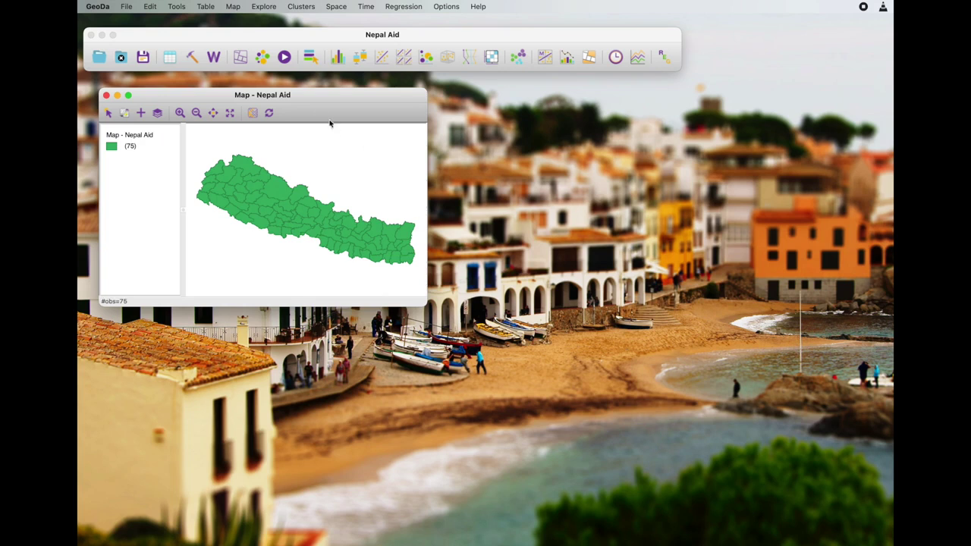
drag(303, 95, 287, 83)
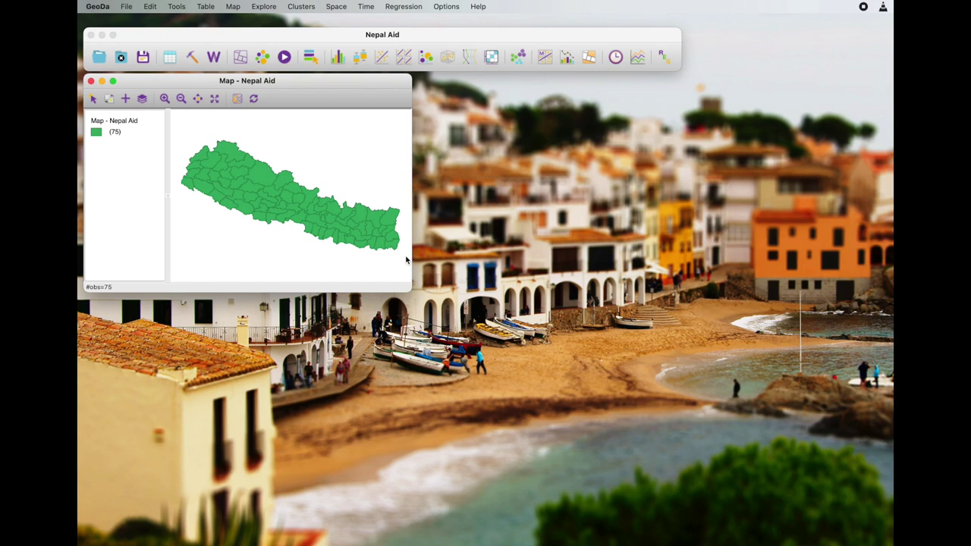
Create a Unique Values map of the name_1 variable and place it over the base map.
click(240, 58)
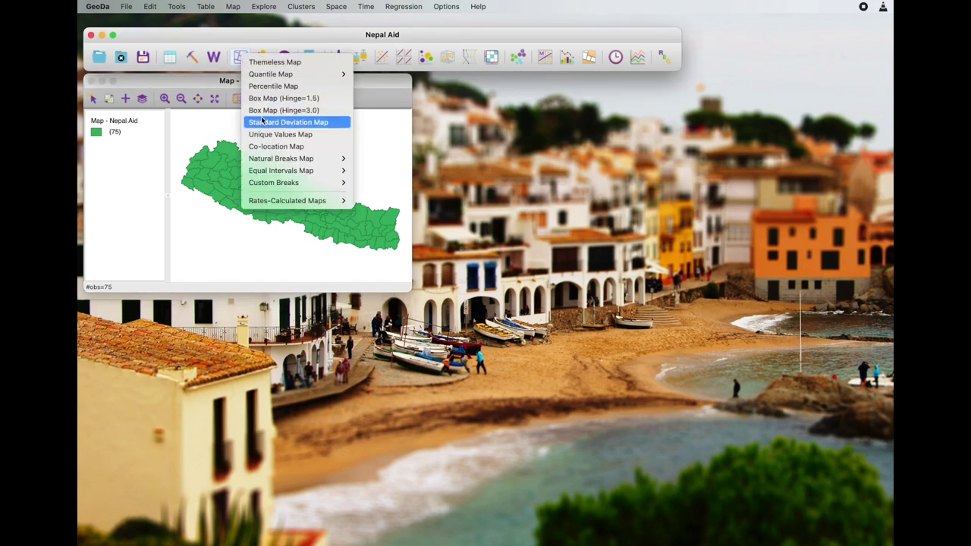
click(316, 137)
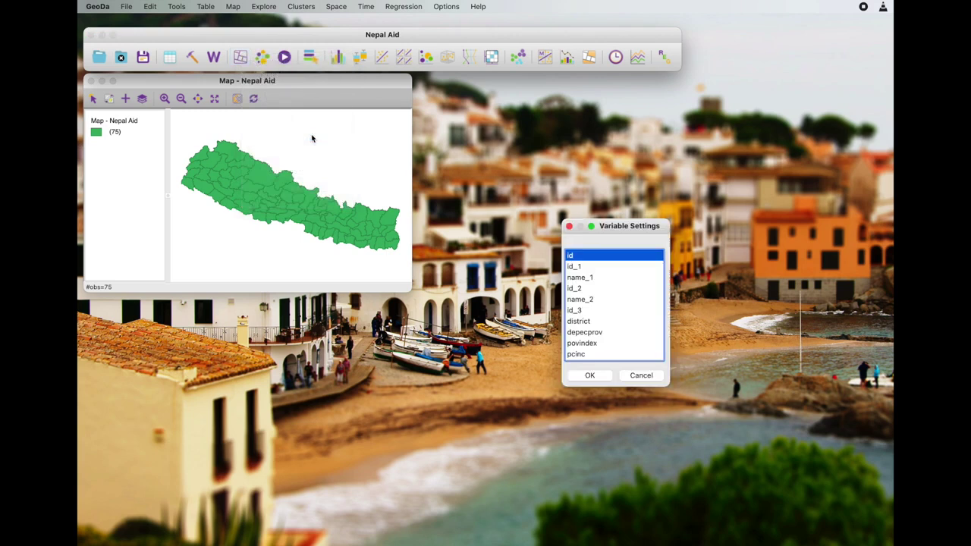
click(592, 277)
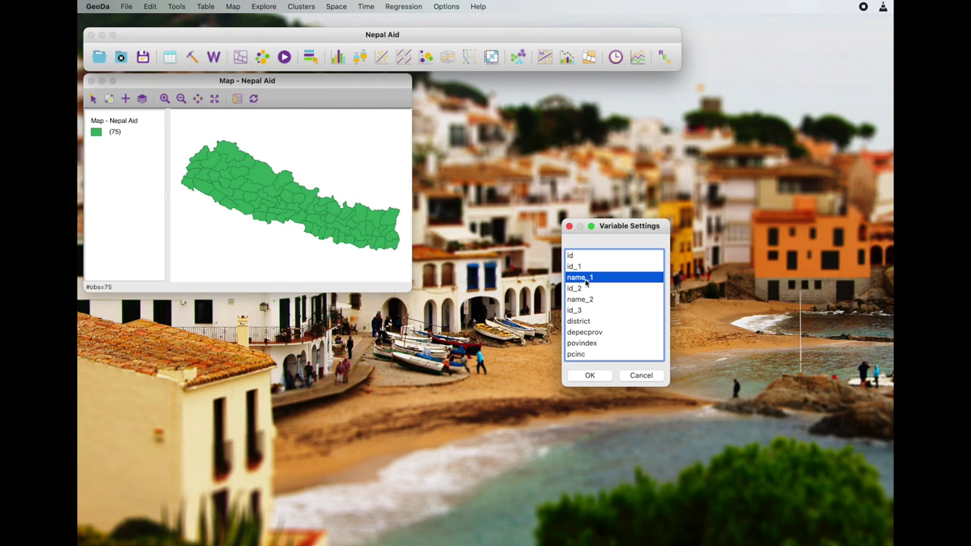
click(590, 376)
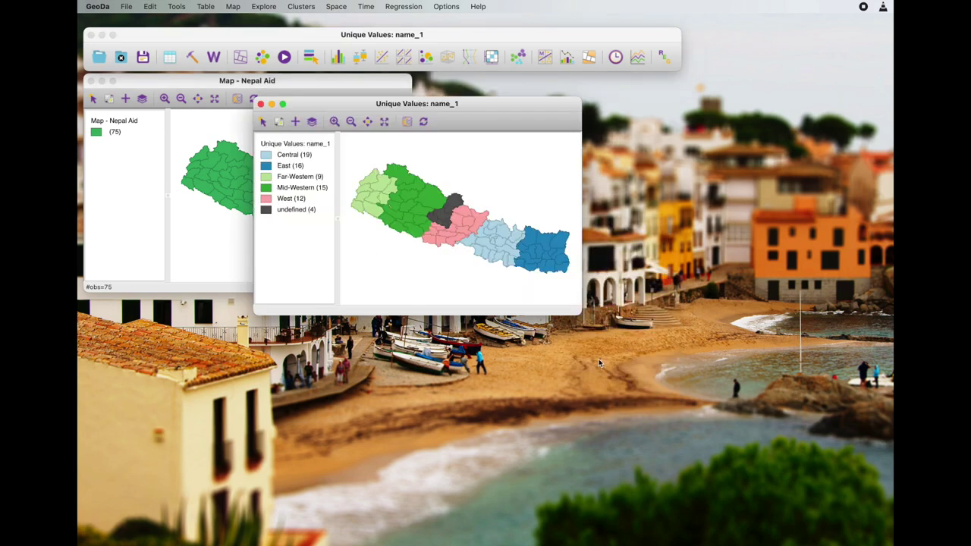
drag(424, 106, 252, 83)
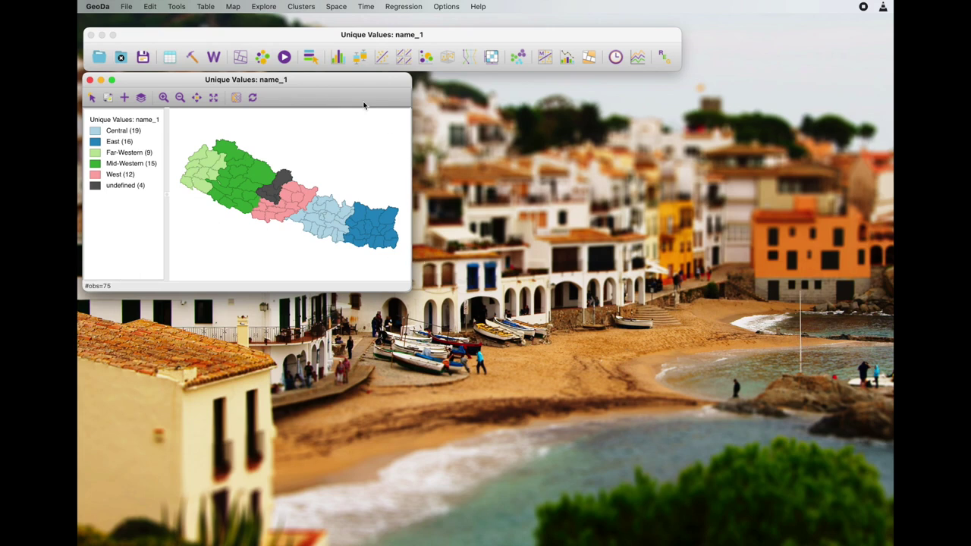
drag(387, 38, 387, 34)
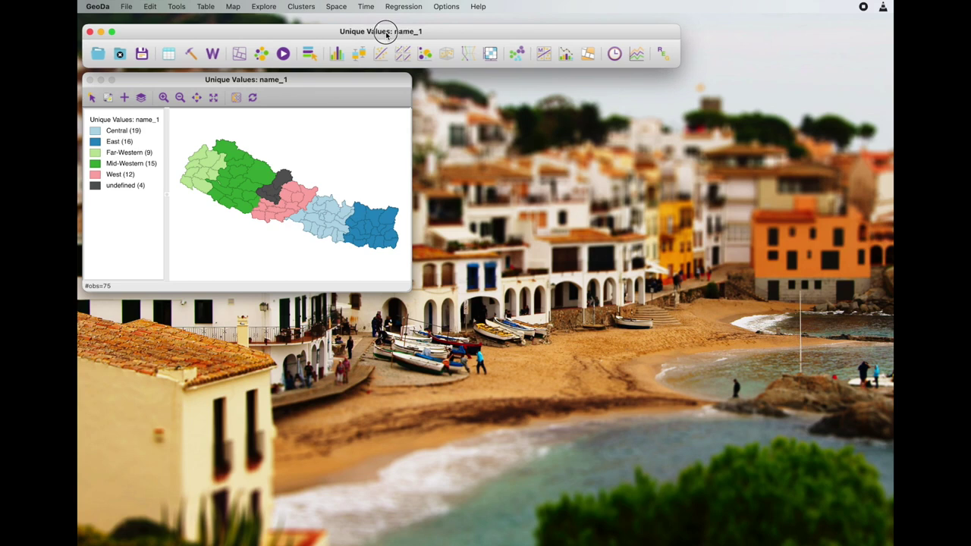
Create a bubble chart with povindex on the X-axis, lif40 on the Y-axis, and nosafh20 for both bubble size and bubble color.
click(426, 53)
drag(531, 224, 516, 78)
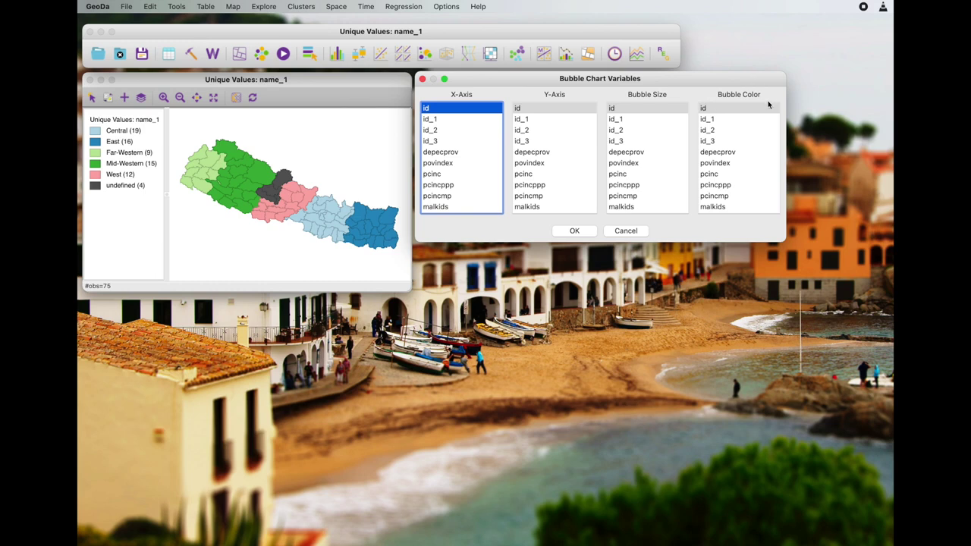
scroll(720, 174, down, 3)
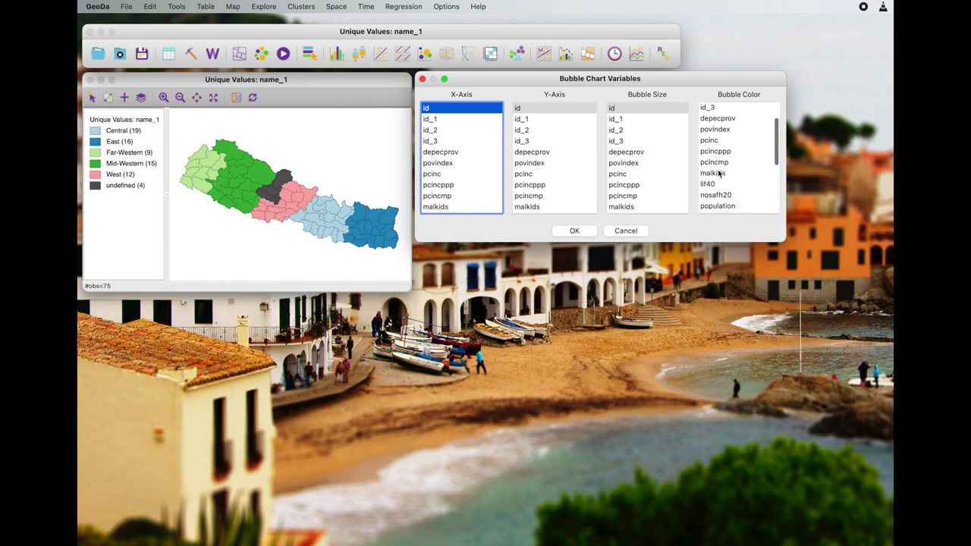
scroll(719, 173, up, 3)
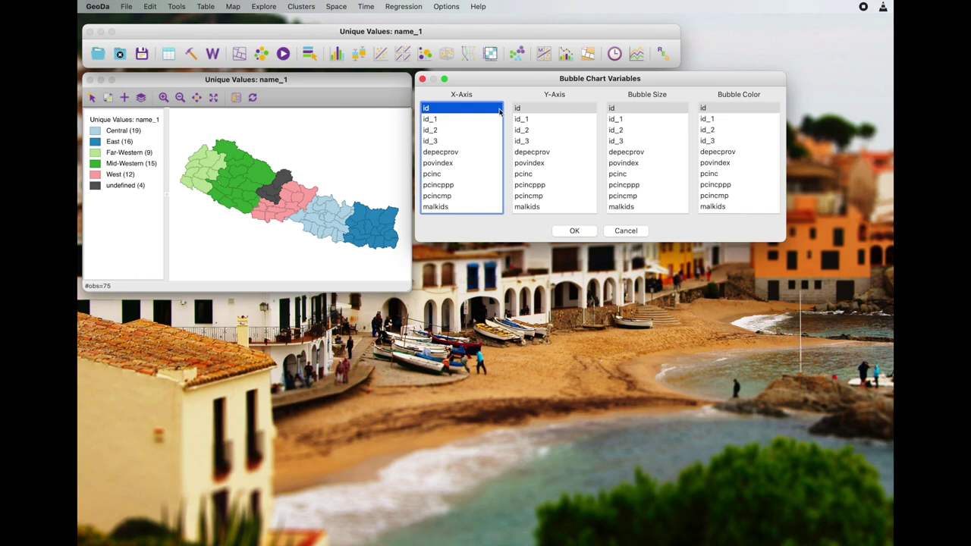
scroll(453, 135, down, 1)
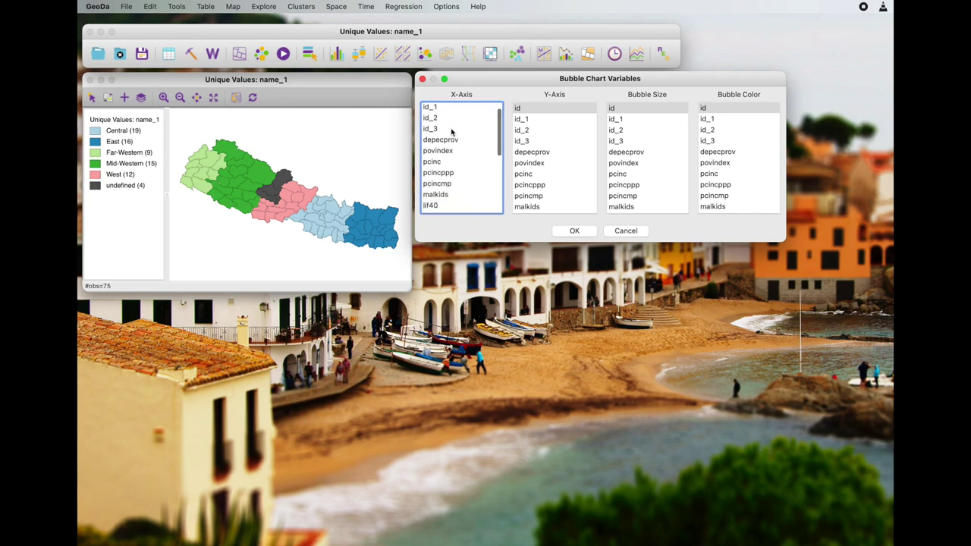
click(450, 150)
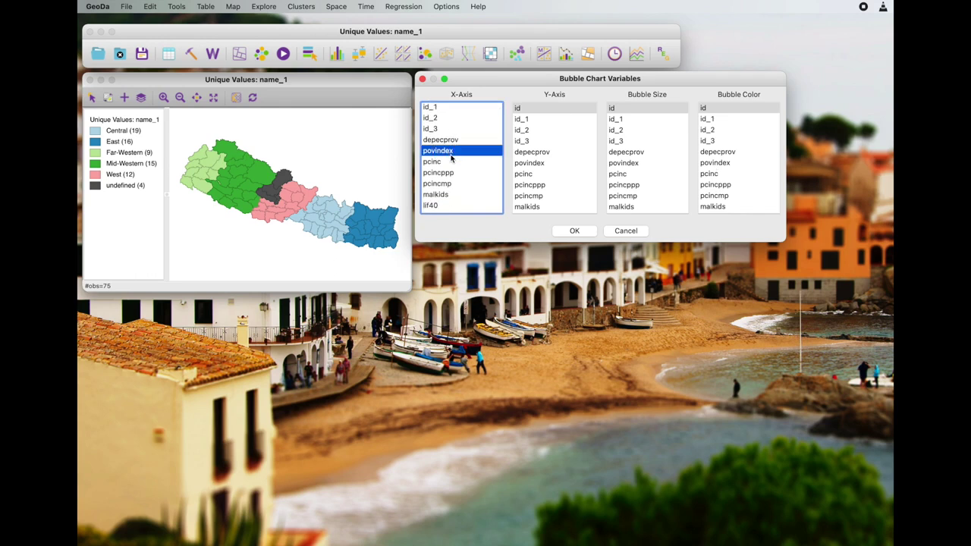
scroll(525, 179, down, 3)
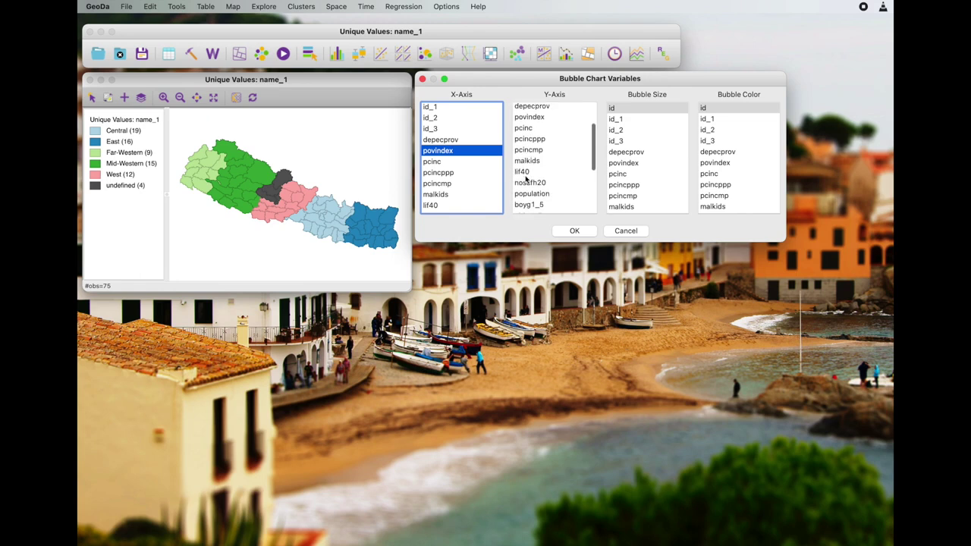
click(529, 164)
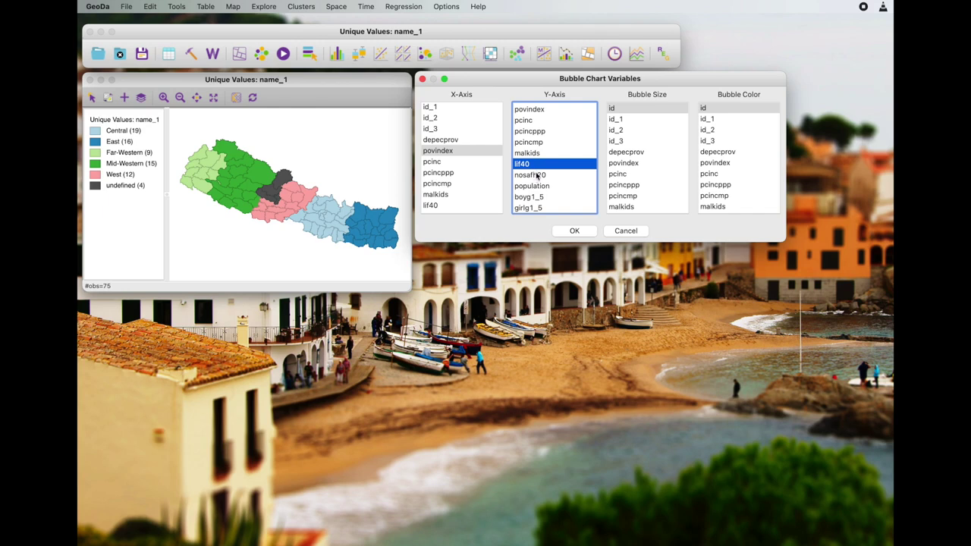
scroll(634, 188, down, 3)
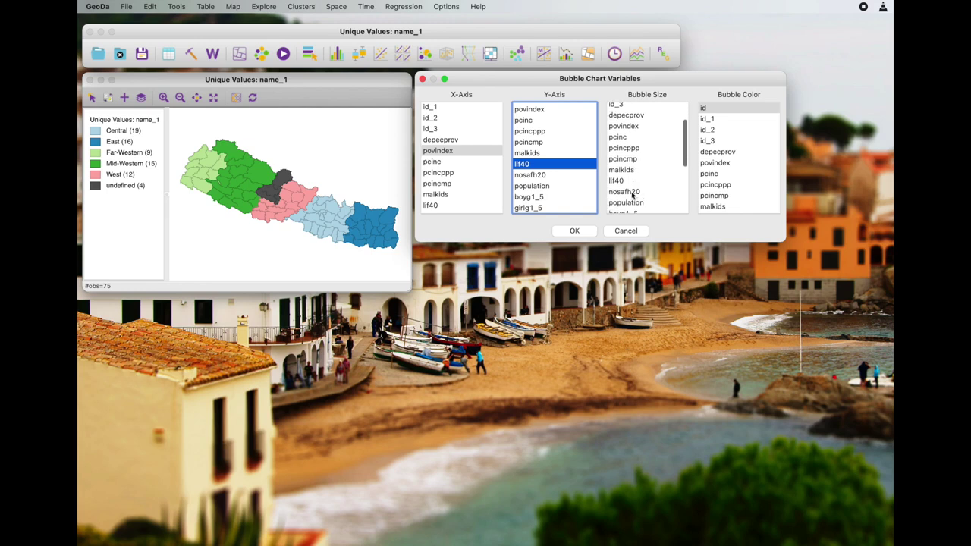
click(634, 192)
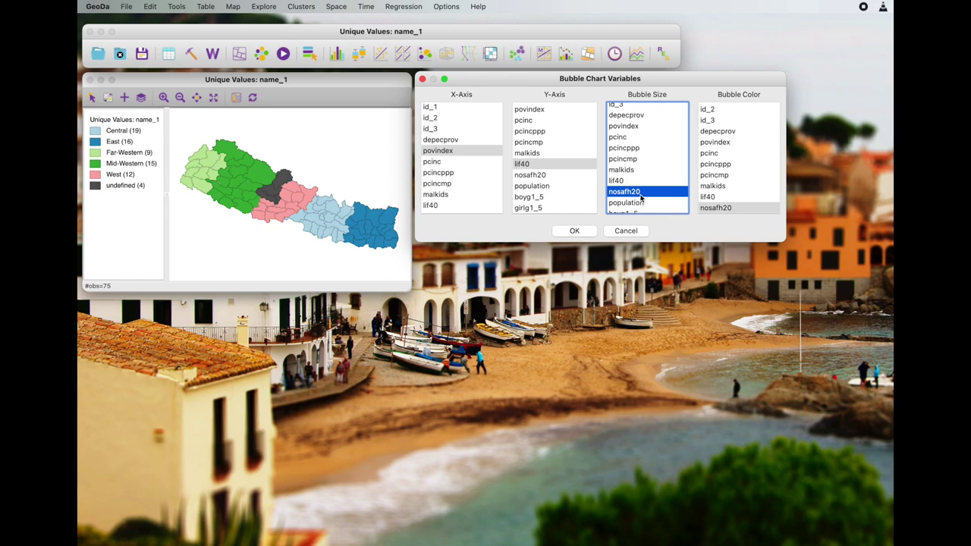
click(722, 208)
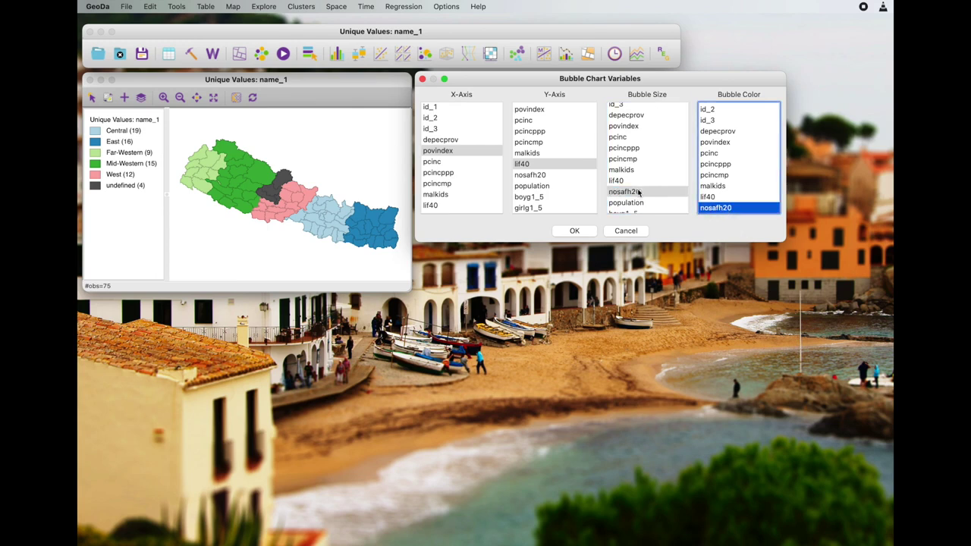
click(582, 234)
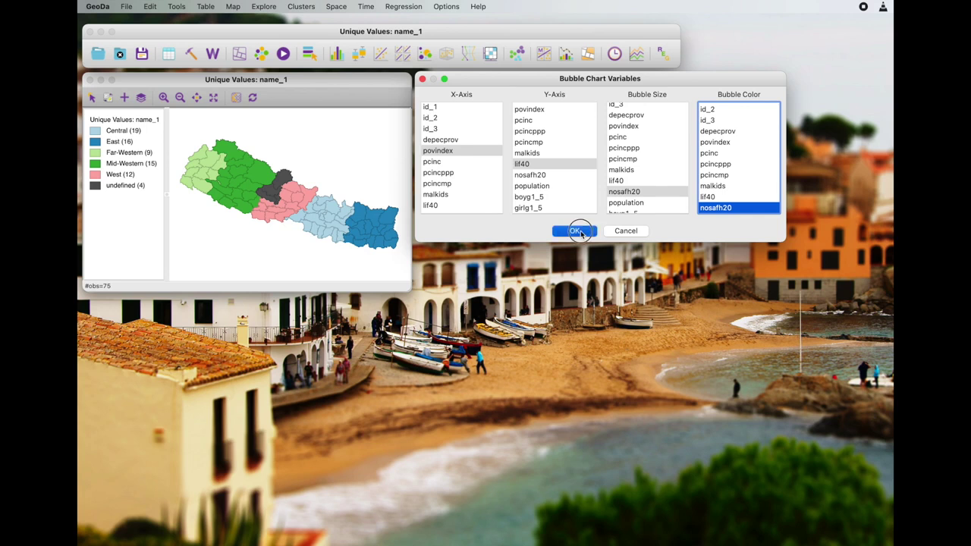
Enlarge the bubble chart window and shrink its bubbles so they overlap less.
drag(437, 103, 361, 83)
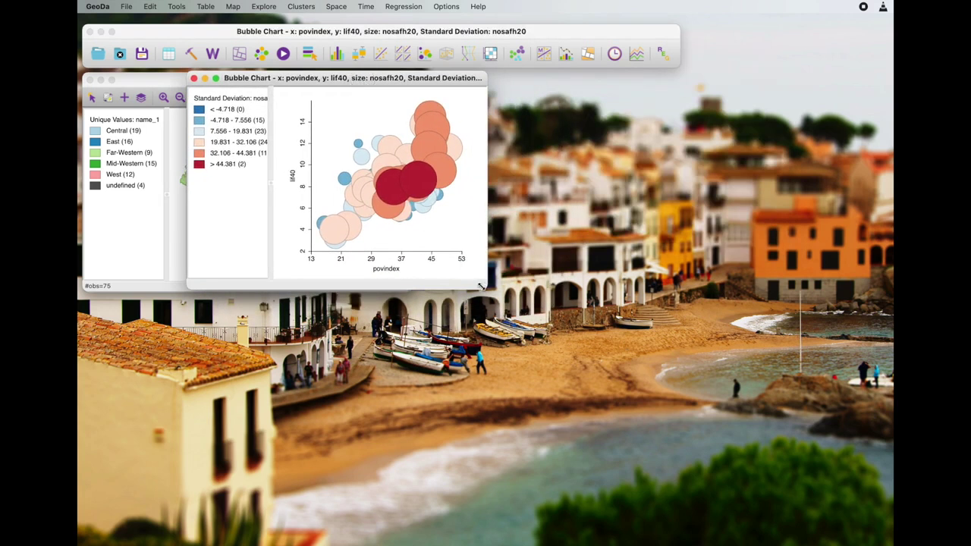
drag(486, 288, 623, 452)
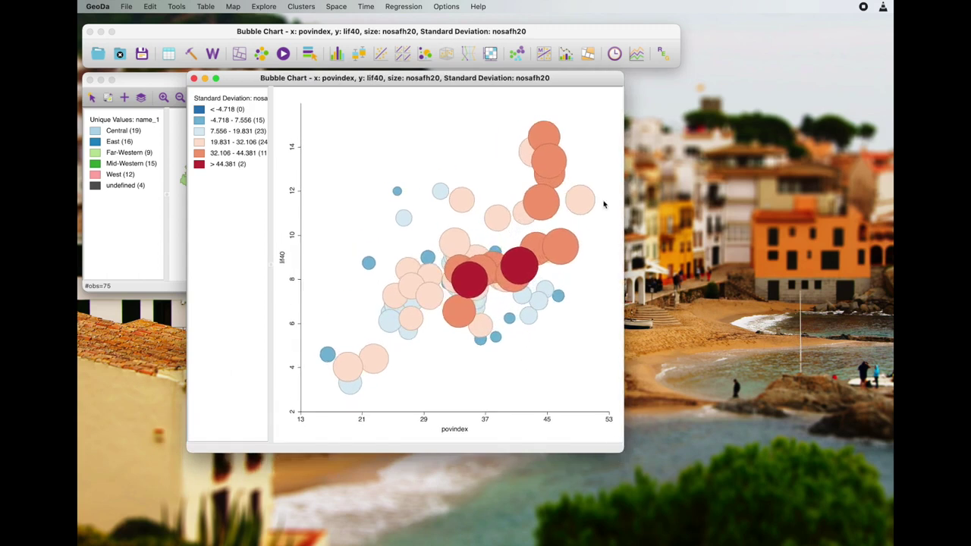
right_click(469, 138)
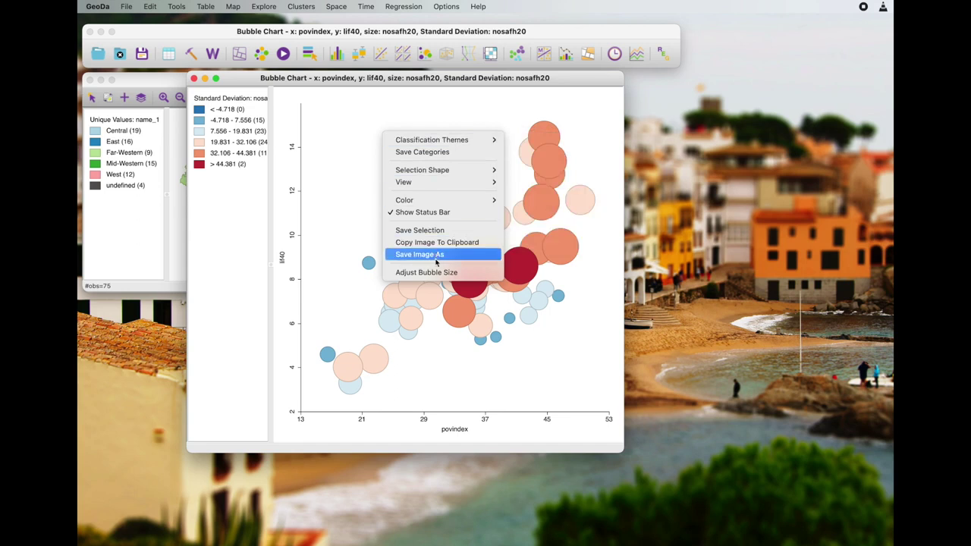
click(449, 280)
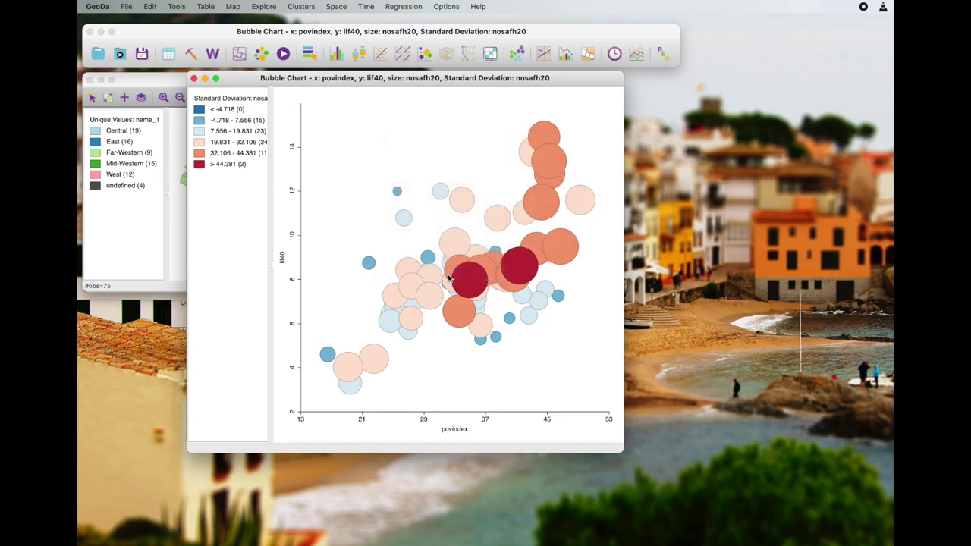
drag(364, 143, 332, 144)
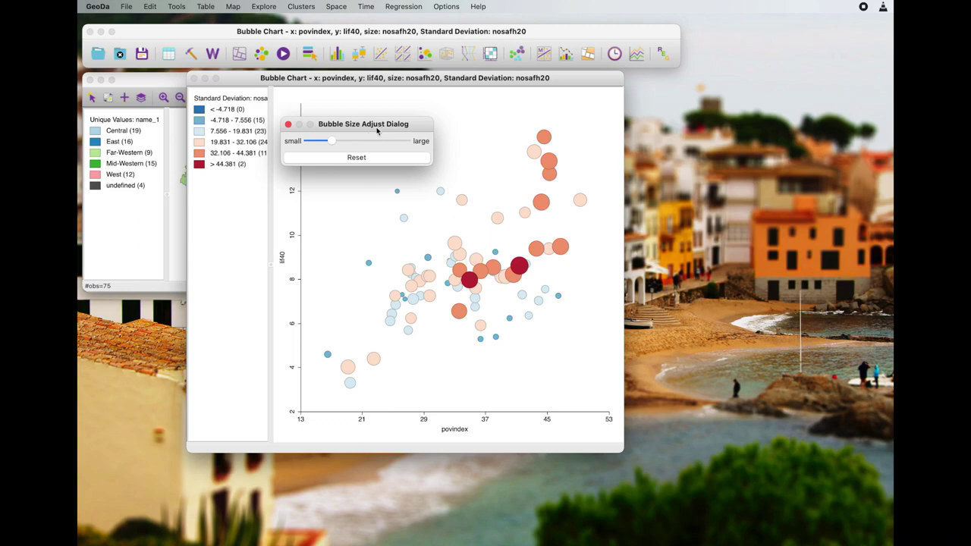
click(289, 125)
Close the bubble chart and create a new one with malkids as the bubble color, keeping the other variables.
drag(396, 80, 624, 80)
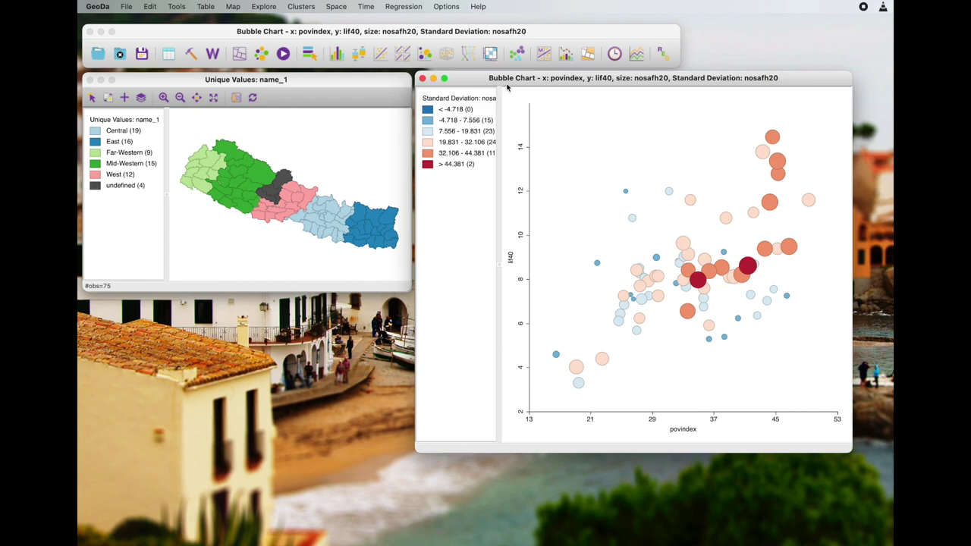
click(422, 78)
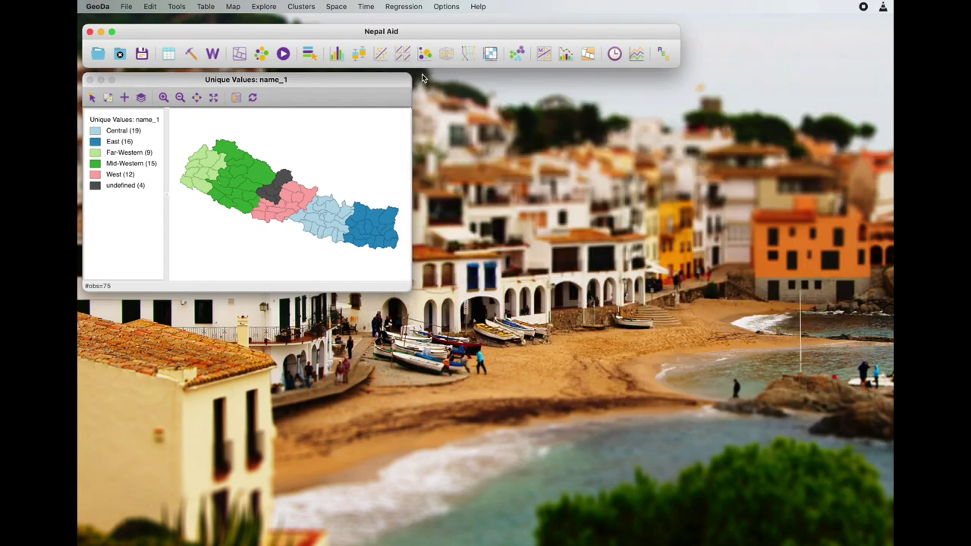
click(425, 54)
drag(587, 228, 574, 91)
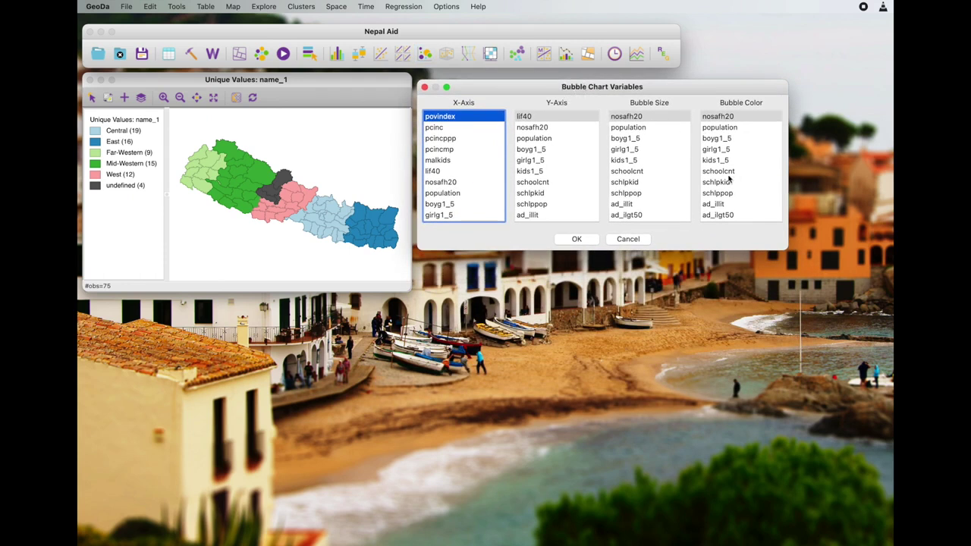
scroll(726, 176, down, 2)
scroll(726, 176, up, 4)
scroll(726, 176, up, 3)
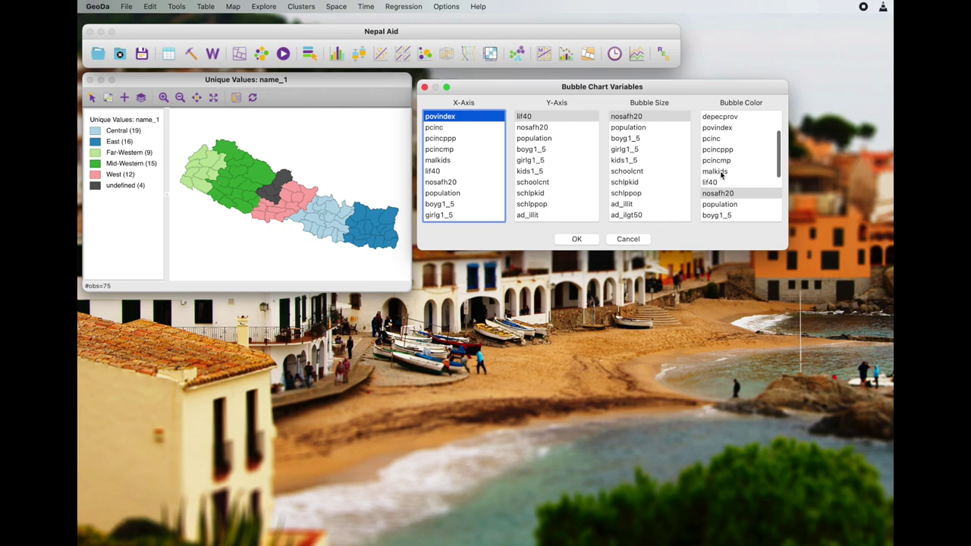
click(724, 172)
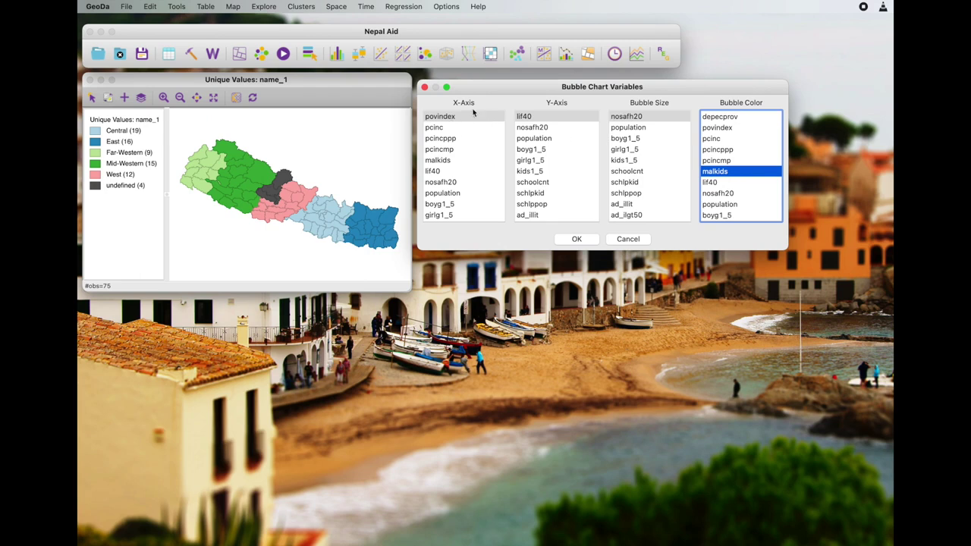
click(576, 239)
Enlarge the malkids bubble chart beside the map and shrink its bubbles.
drag(471, 106, 630, 81)
drag(718, 291, 850, 460)
right_click(609, 143)
click(590, 278)
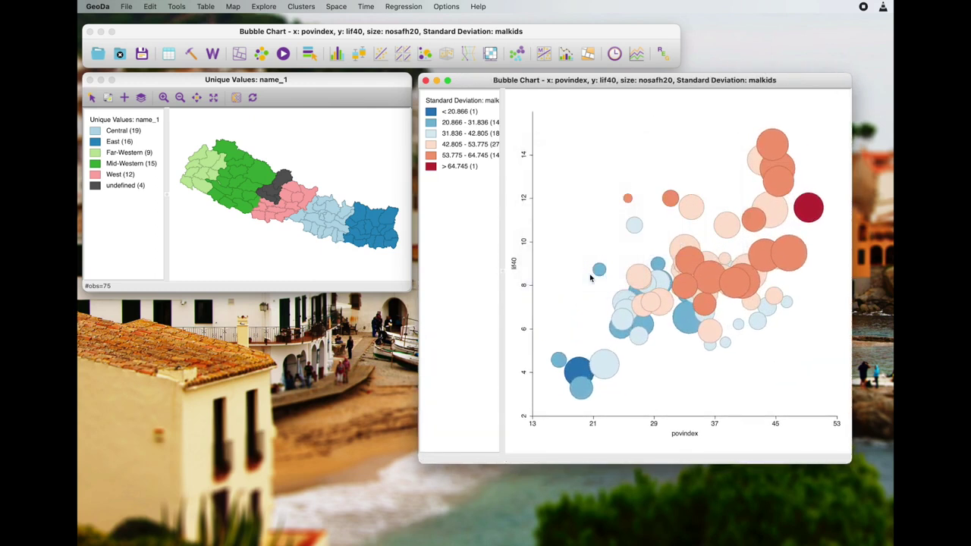
drag(361, 142, 327, 142)
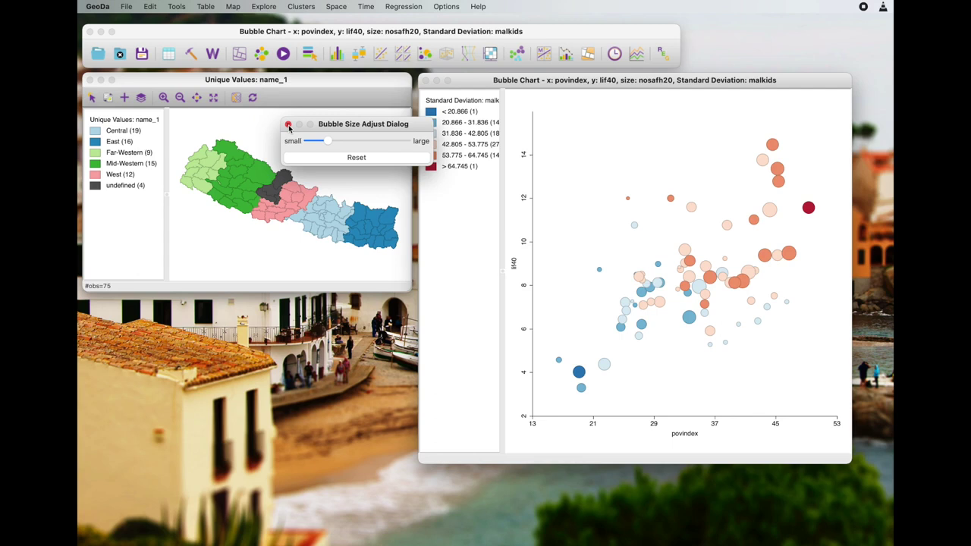
click(289, 125)
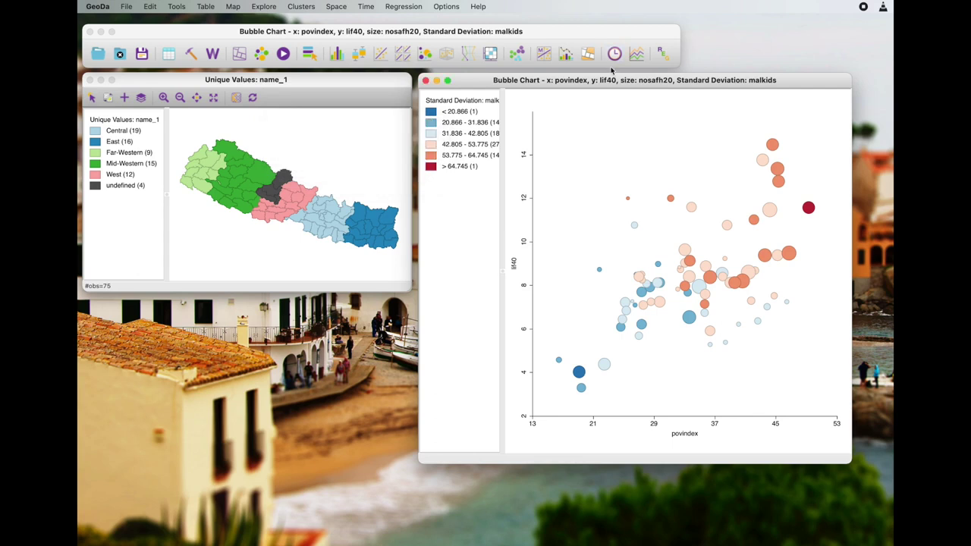
drag(608, 84, 606, 83)
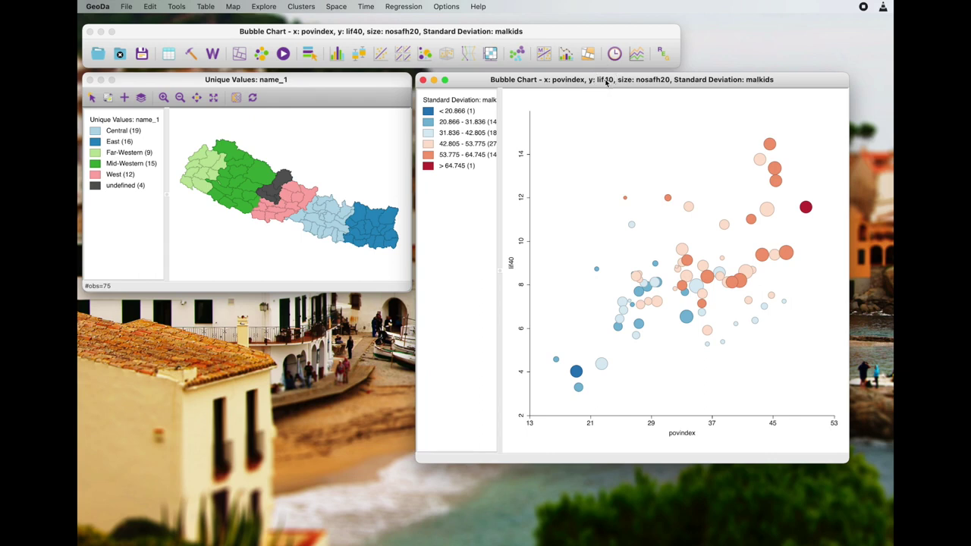
Select the bubbles with povindex above about 37 and lif40 above about 10.5 using a selection rectangle in the chart.
drag(709, 115, 745, 151)
drag(783, 195, 824, 231)
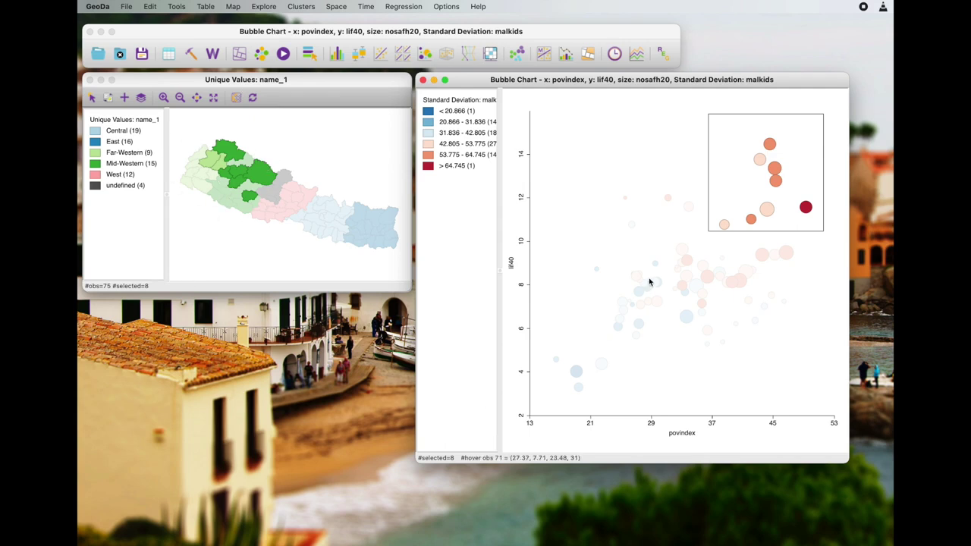
Narrow the bubble chart selection to the four bubbles with povindex about 41 to 47 and lif40 above about 12.
drag(741, 192, 740, 191)
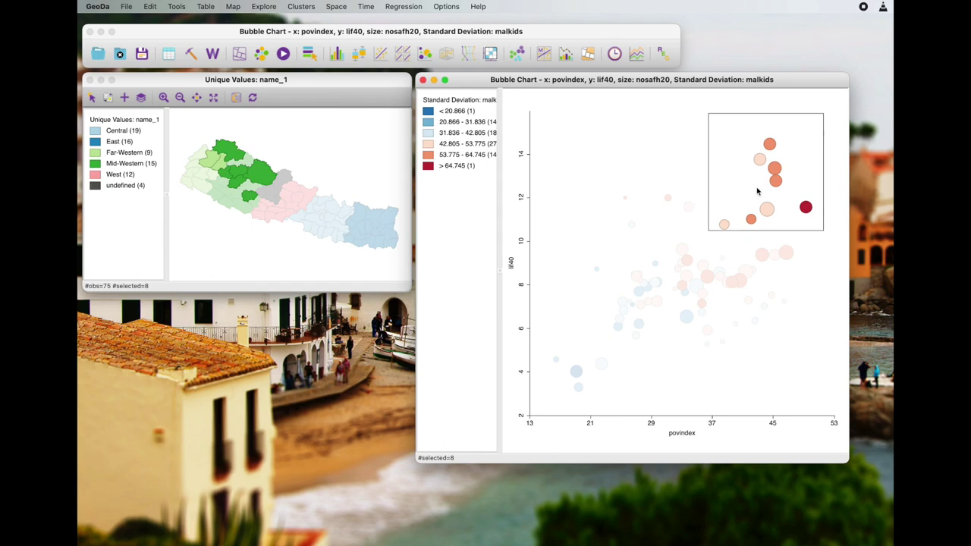
click(683, 142)
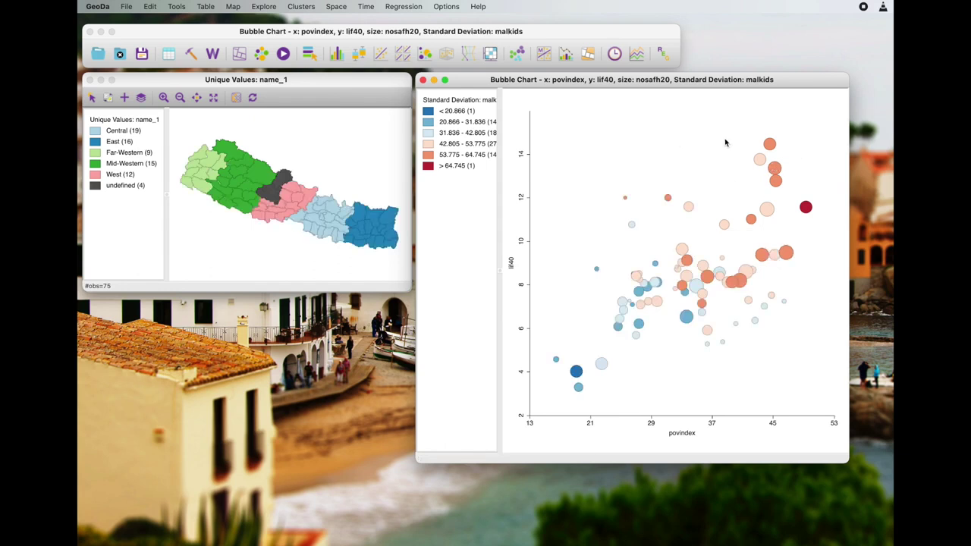
drag(749, 135, 792, 190)
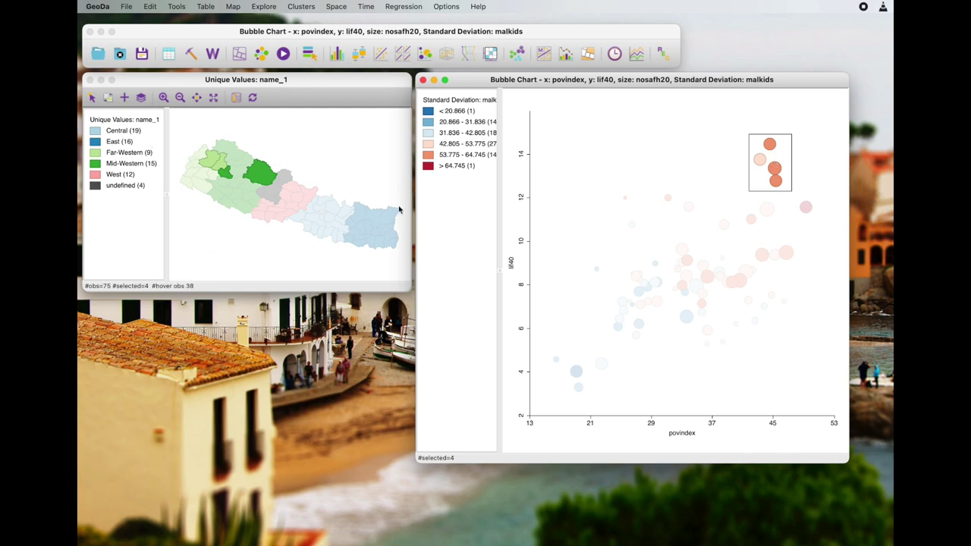
click(712, 176)
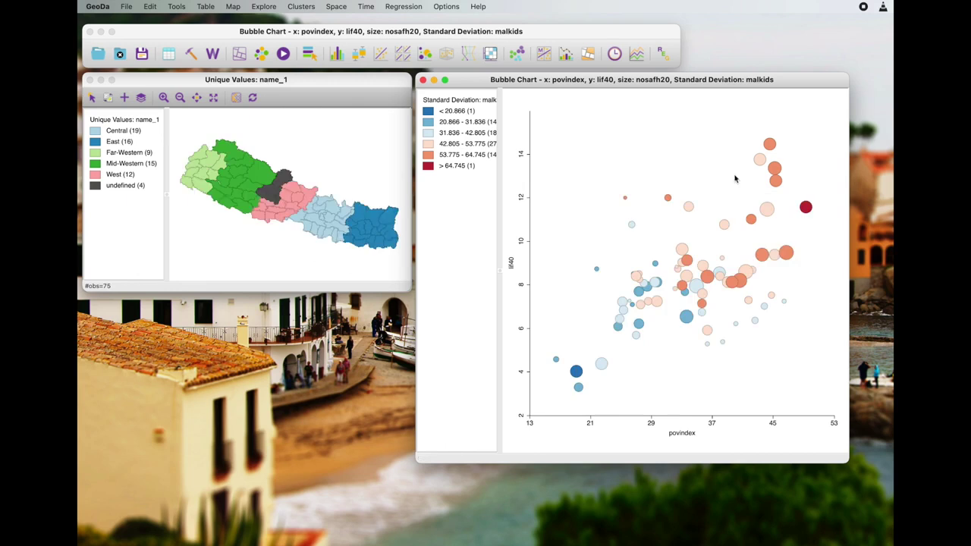
drag(742, 131, 791, 194)
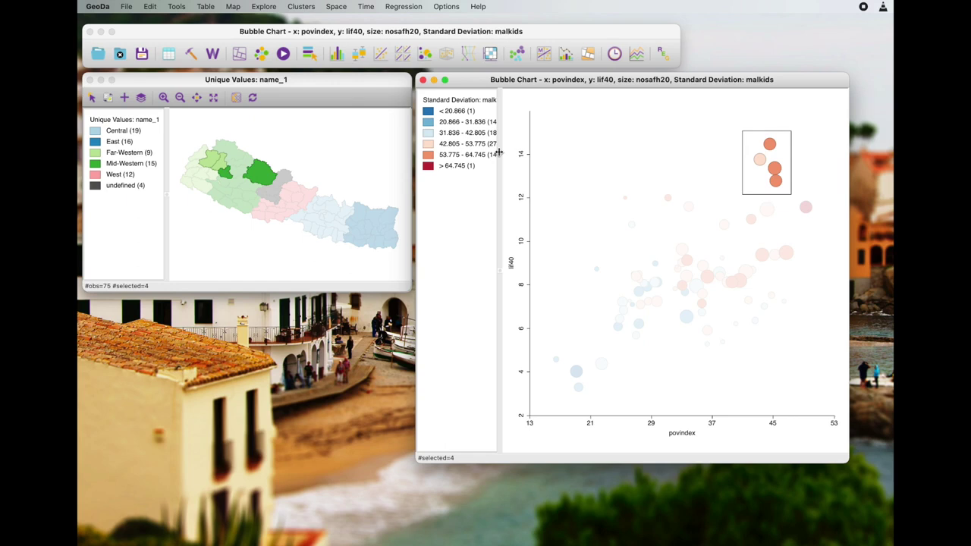
Select the bubbles with povindex below about 24 and lif40 below about 5.5 to locate them on the map, and clear the selection.
click(635, 258)
drag(547, 342, 615, 401)
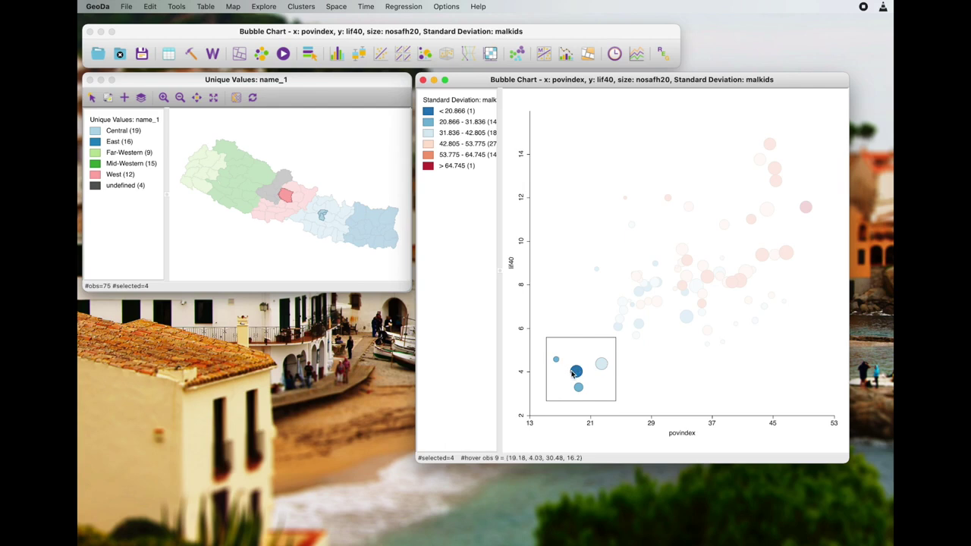
click(581, 254)
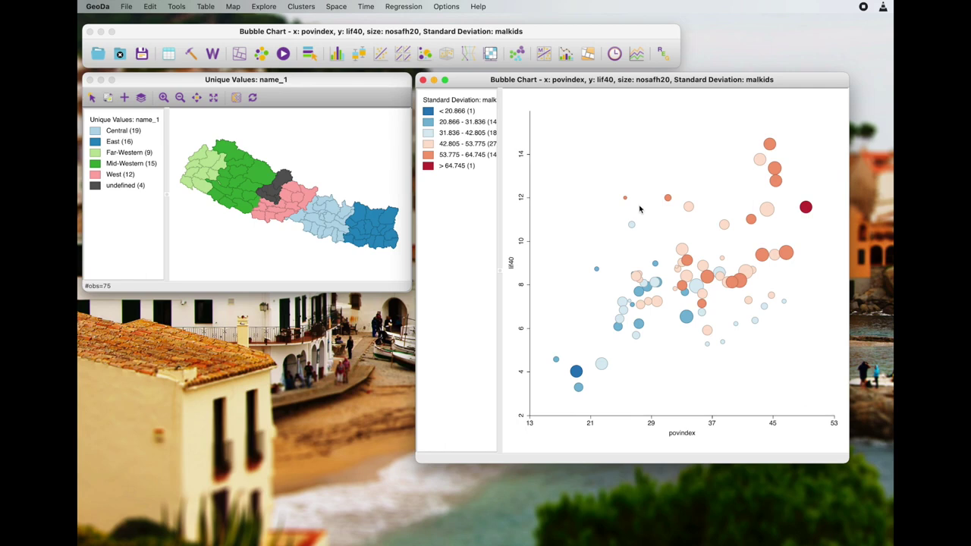
Isolate the small outlier bubble near povindex 25 and lif40 12 with a selection rectangle to locate its district on the map.
drag(609, 183, 643, 208)
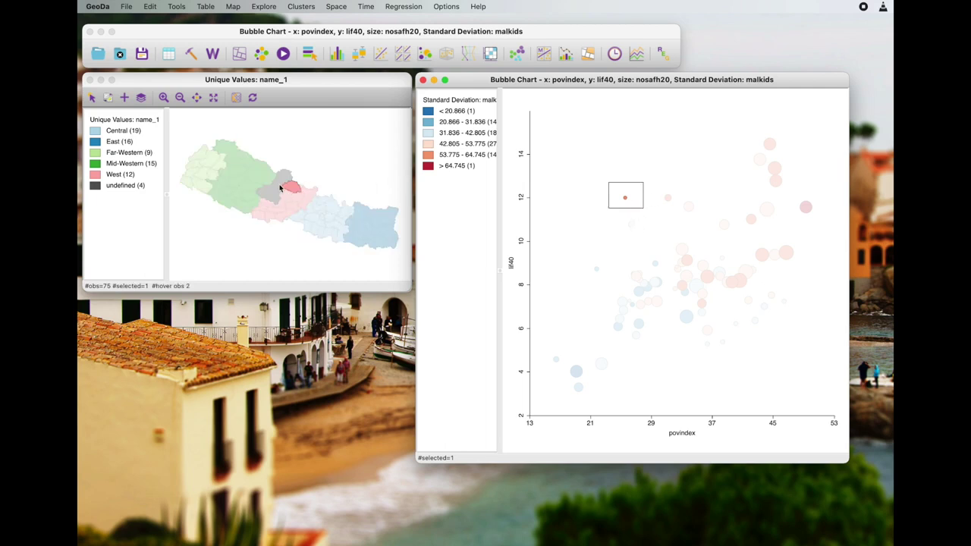
click(602, 215)
drag(610, 192, 636, 209)
click(623, 185)
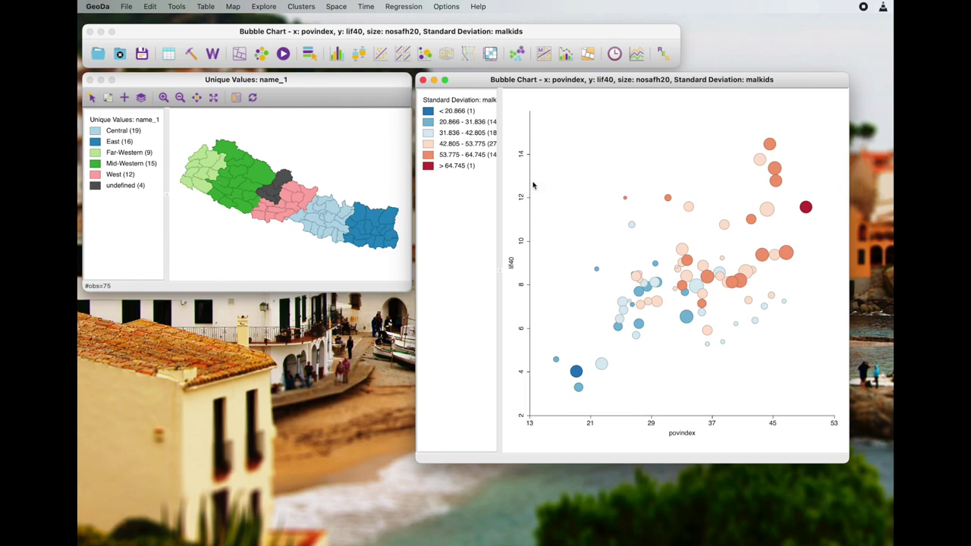
drag(618, 193, 632, 204)
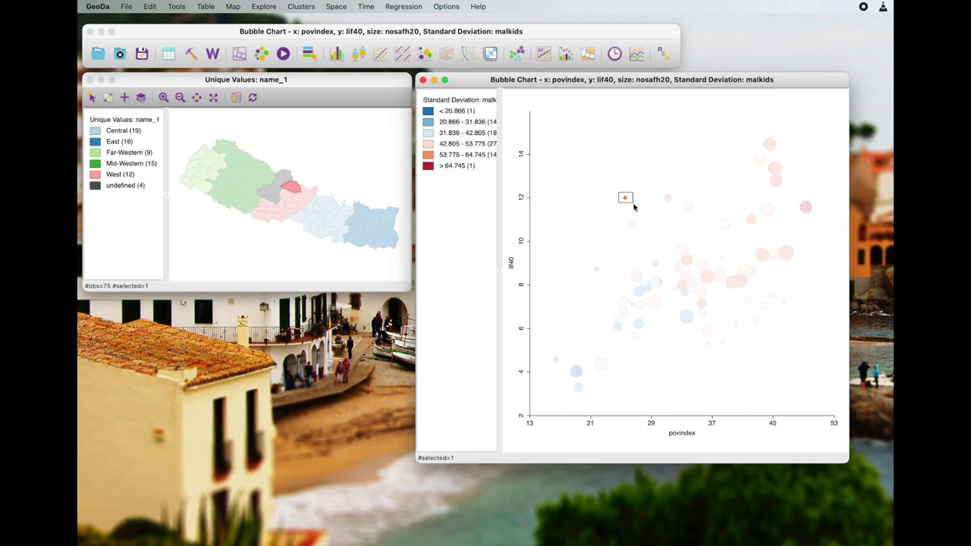
click(630, 210)
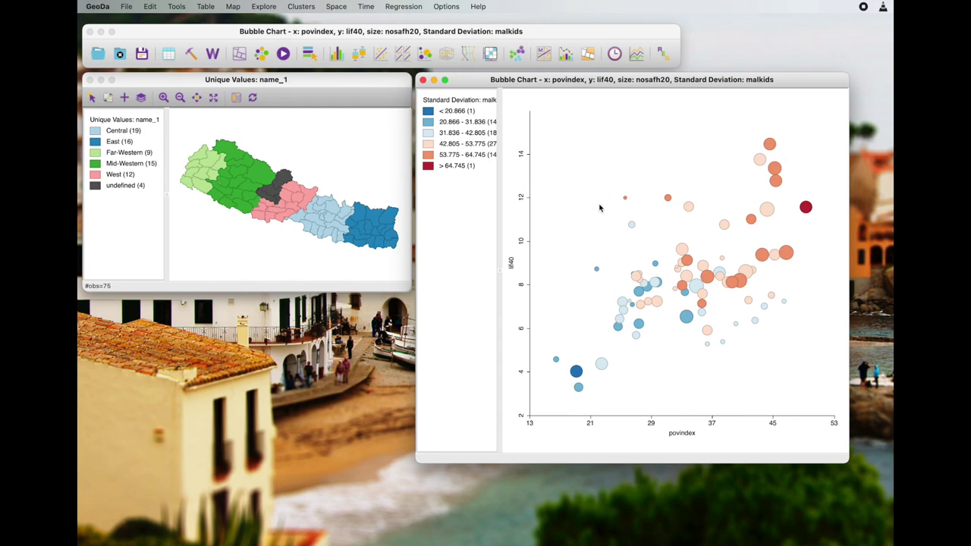
drag(613, 190, 634, 207)
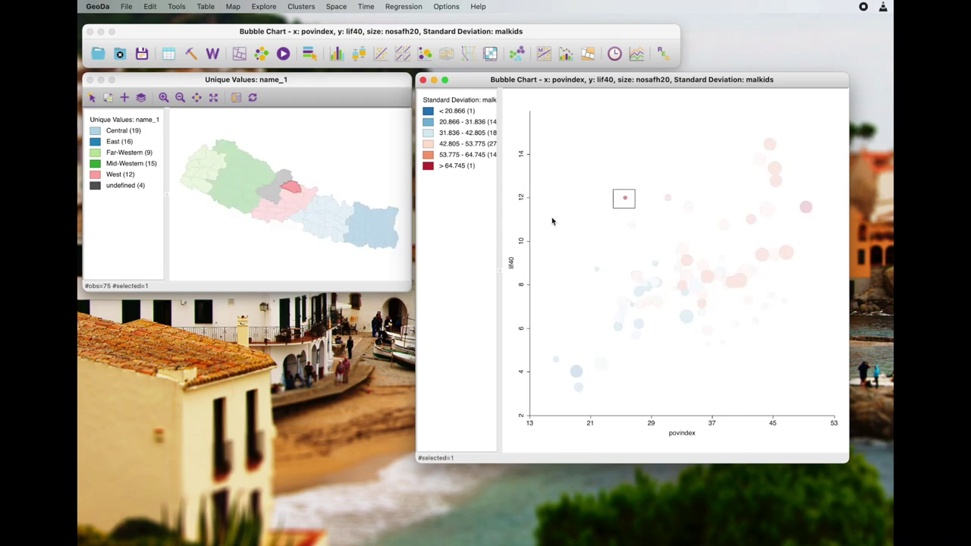
Clear the bubble selection and close the malkids bubble chart.
drag(531, 83, 530, 80)
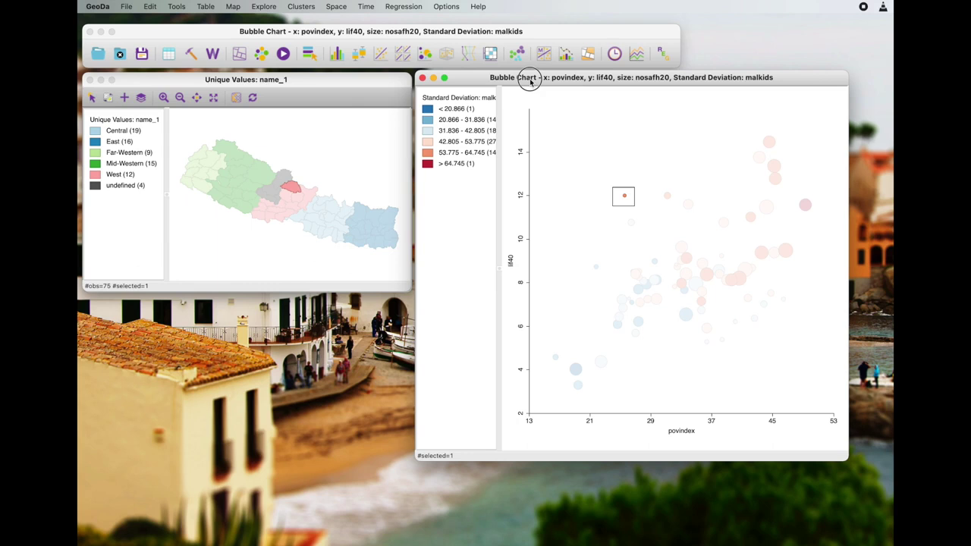
click(558, 137)
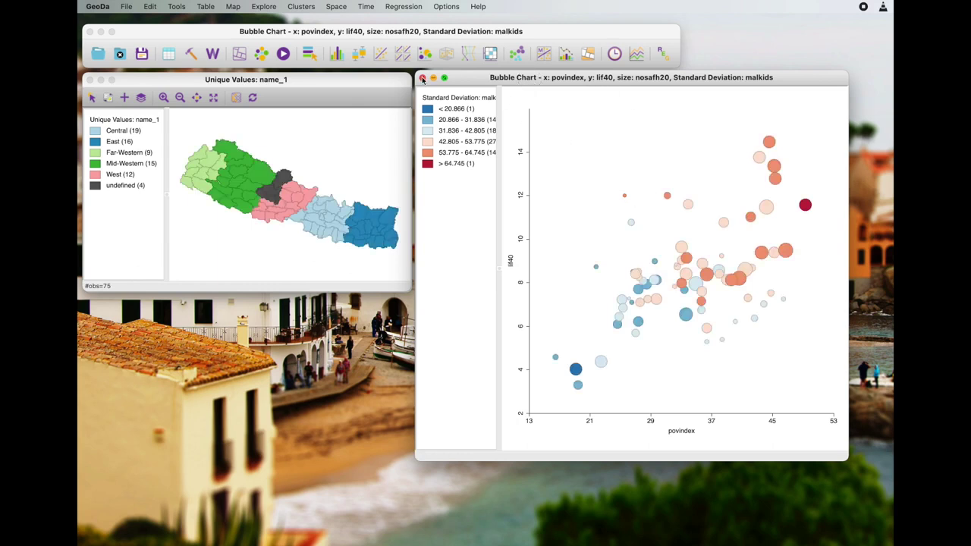
click(422, 78)
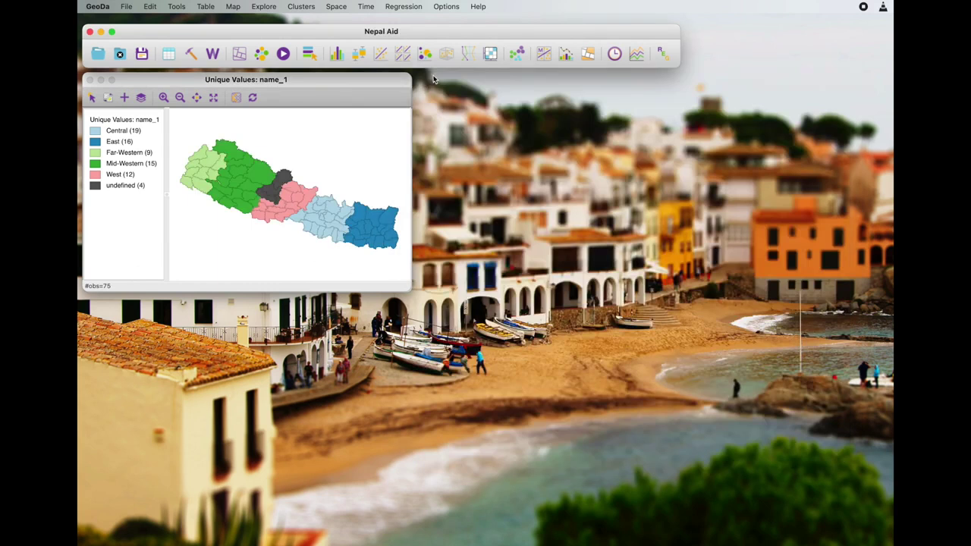
Create a parallel coordinate plot of povindex, malkids, lif40 and nosafh20, and place it enlarged beside the map.
click(470, 58)
drag(426, 28, 590, 89)
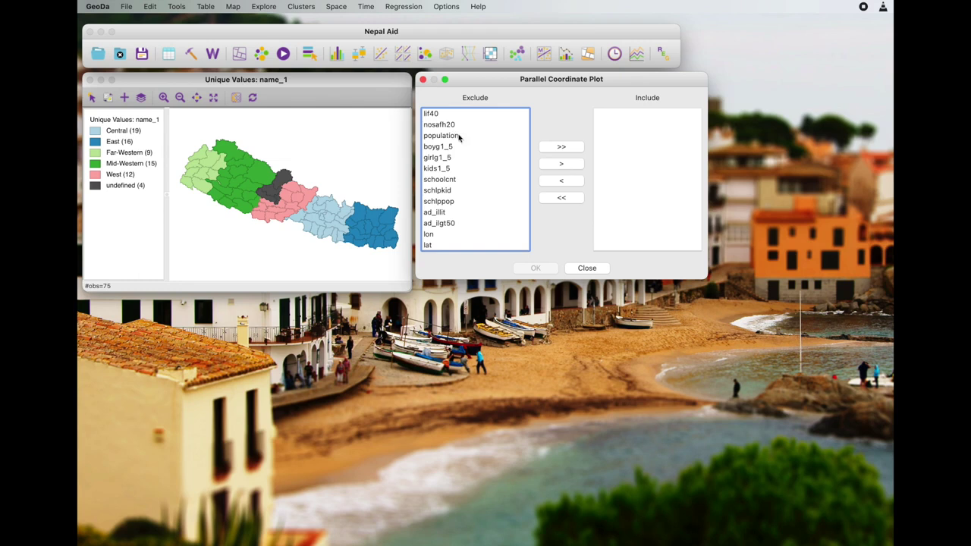
scroll(470, 152, up, 5)
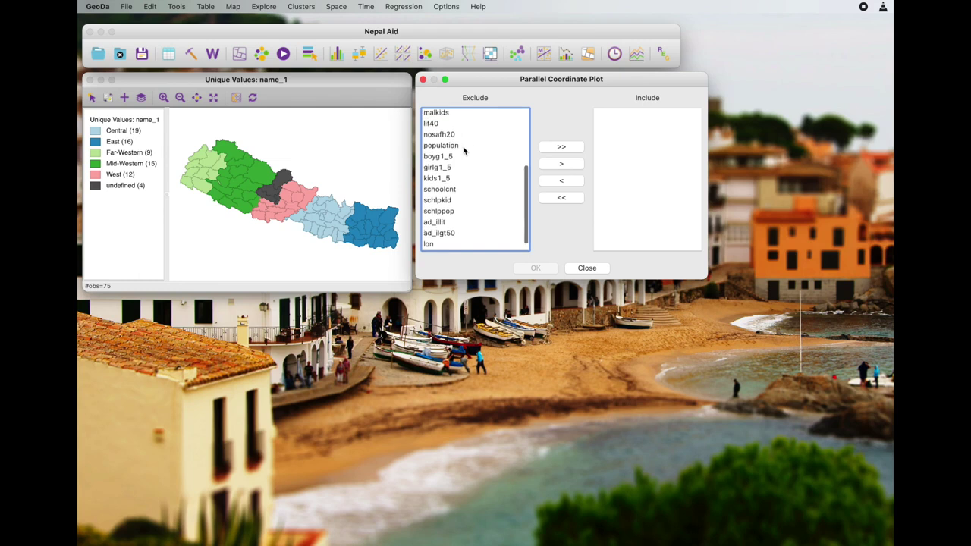
click(448, 169)
click(561, 164)
click(448, 202)
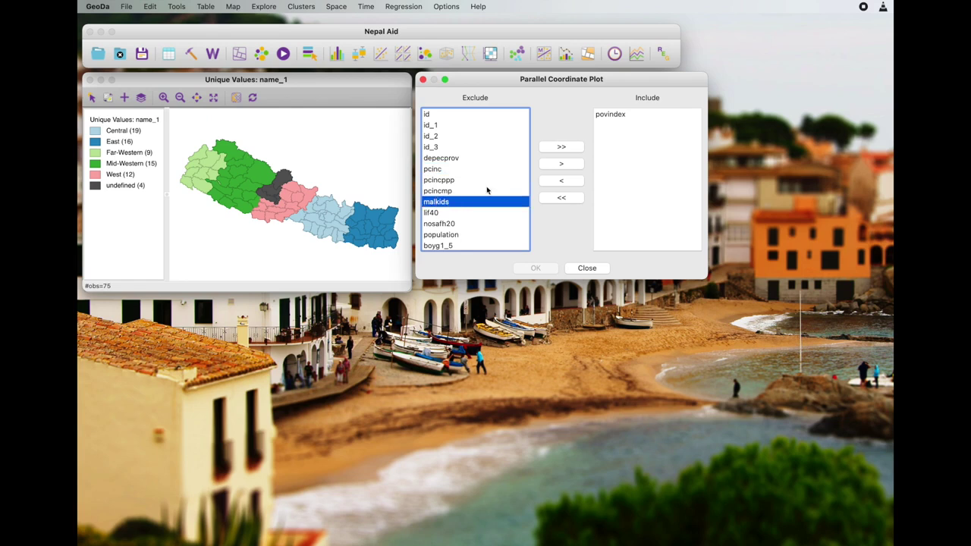
click(559, 164)
click(561, 164)
click(560, 164)
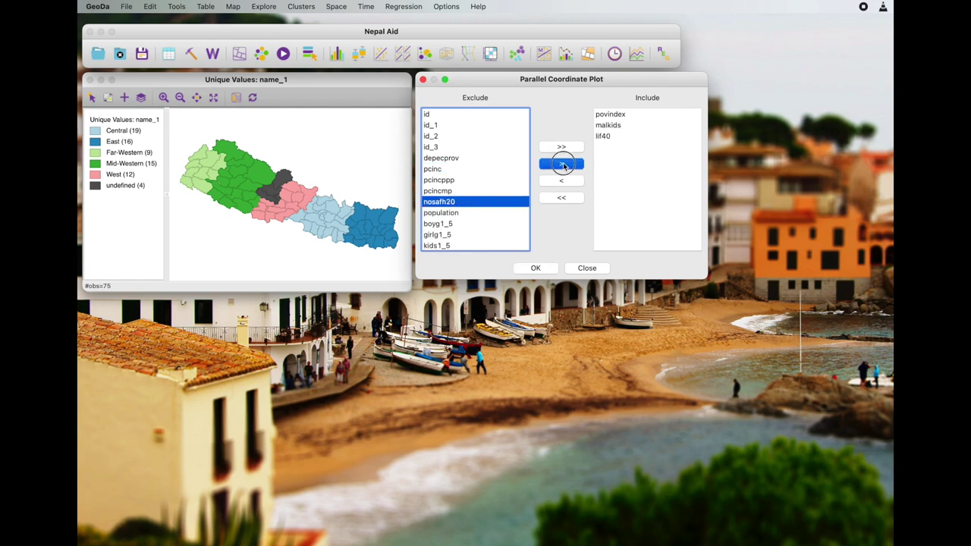
click(535, 269)
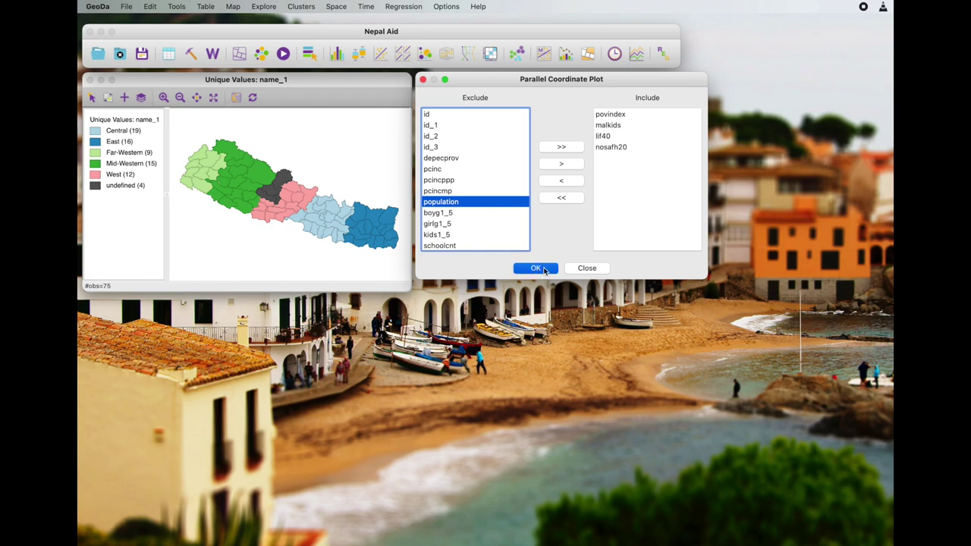
drag(498, 100, 663, 81)
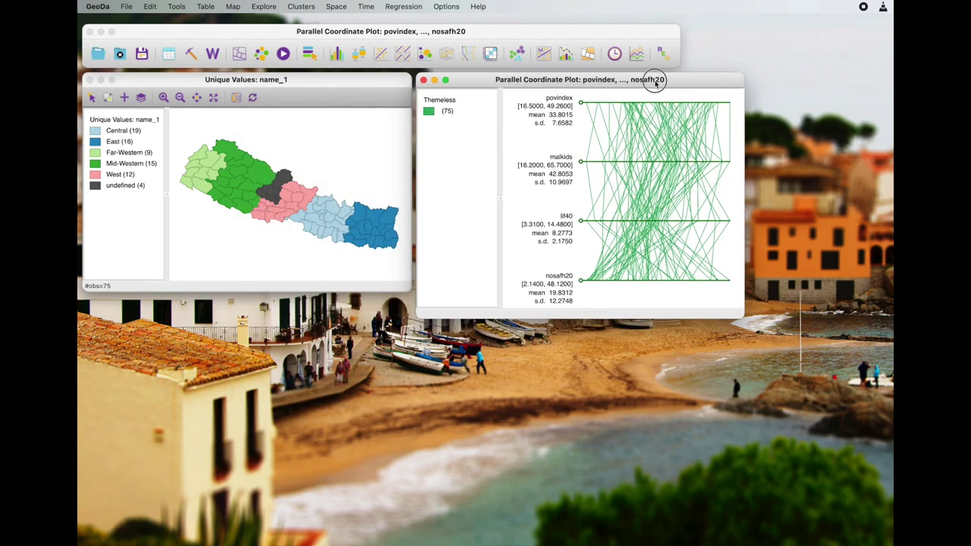
drag(745, 317, 829, 432)
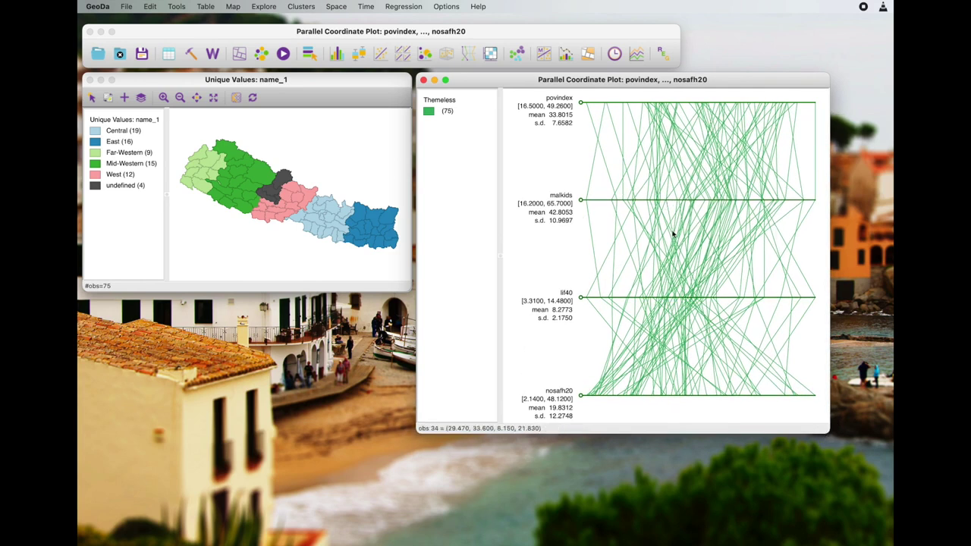
Brush the lines near malkids 32, and those crossing the lif40 axis near 12, near 8.5 and at its upper end.
click(656, 199)
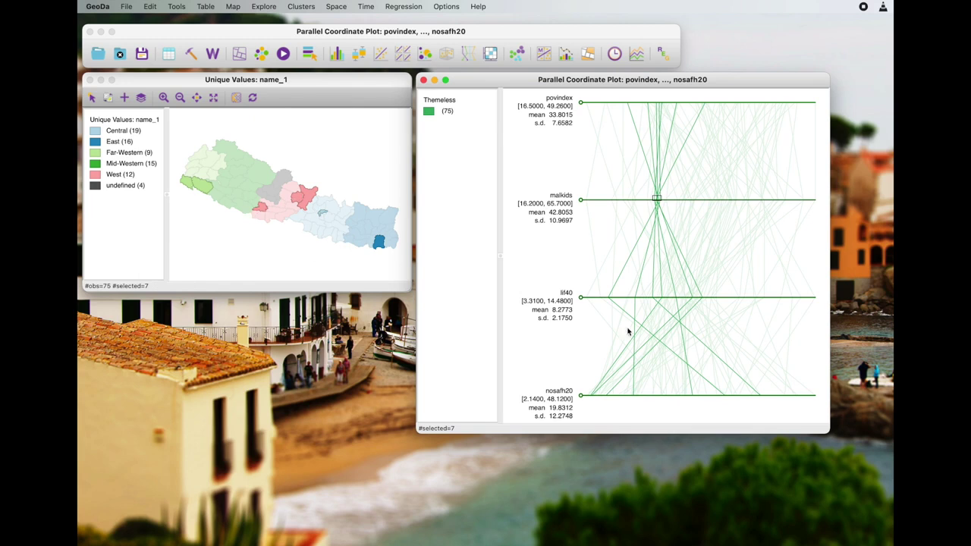
click(760, 298)
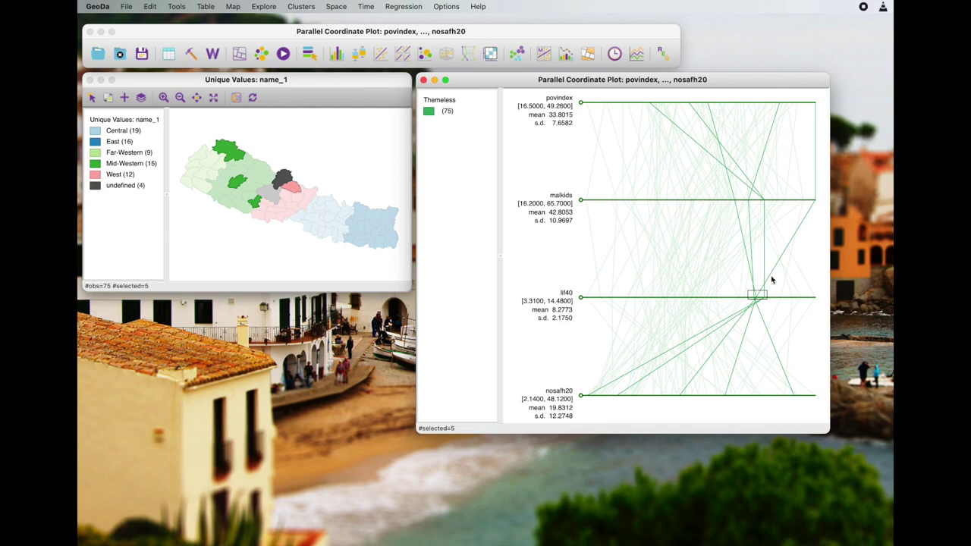
click(694, 298)
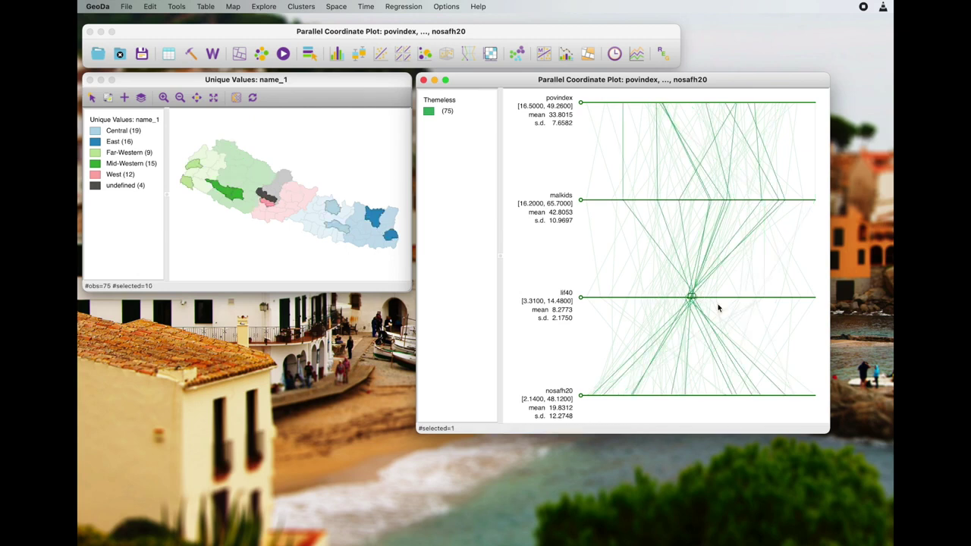
drag(823, 295, 794, 302)
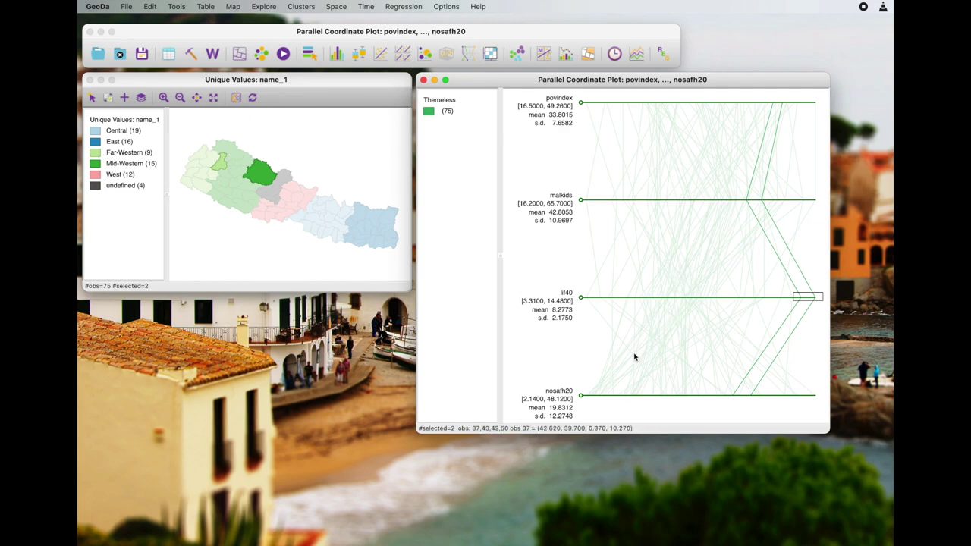
Brush the lines crossing the nosafh20 axis at its lower end and near 13 to trace them across the other variables.
drag(587, 392, 597, 397)
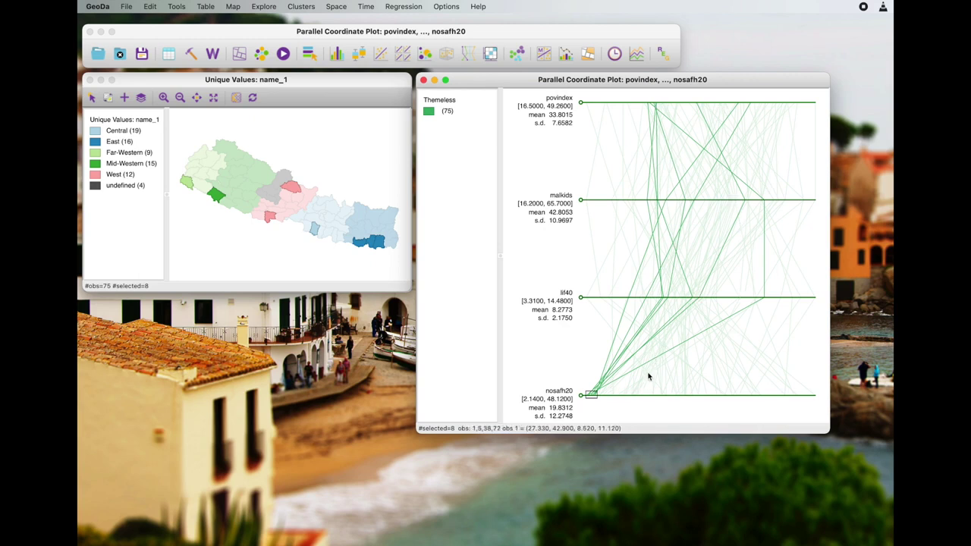
drag(632, 390, 638, 396)
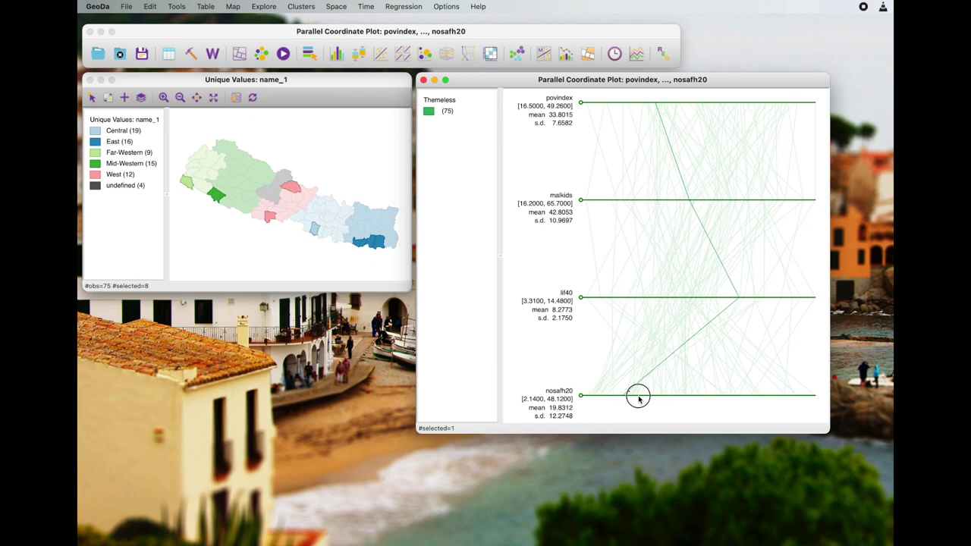
click(639, 400)
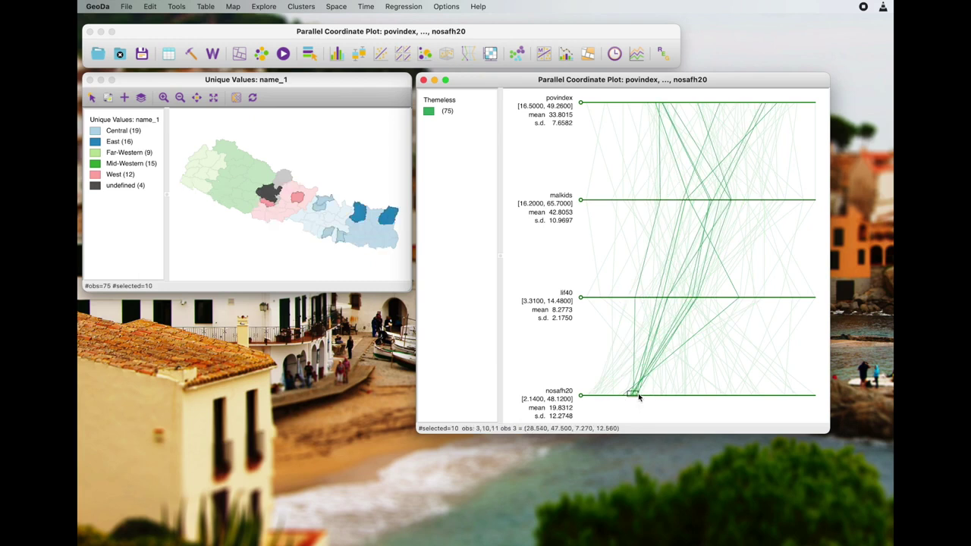
drag(641, 399, 634, 391)
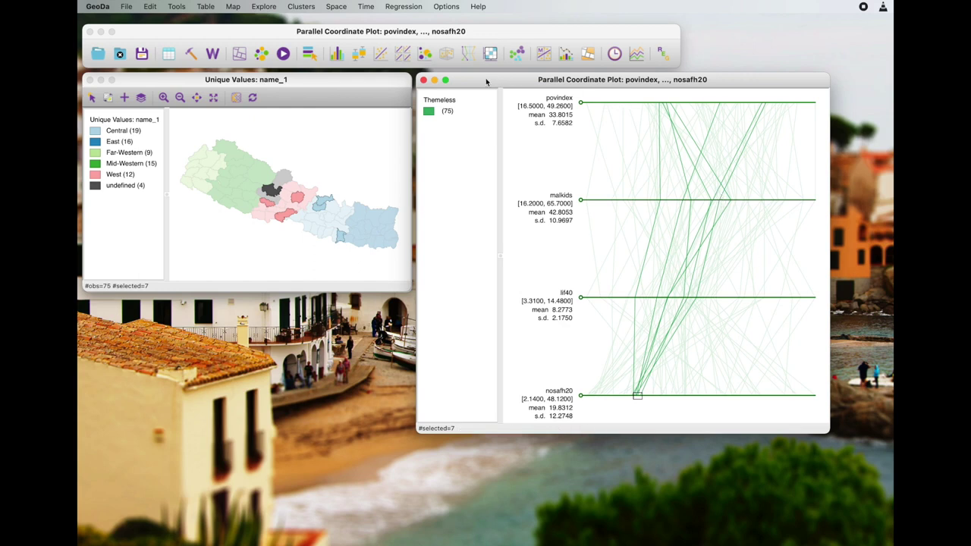
Create another parallel coordinate plot using the variables povindex, pcinc and ad_illit.
click(467, 53)
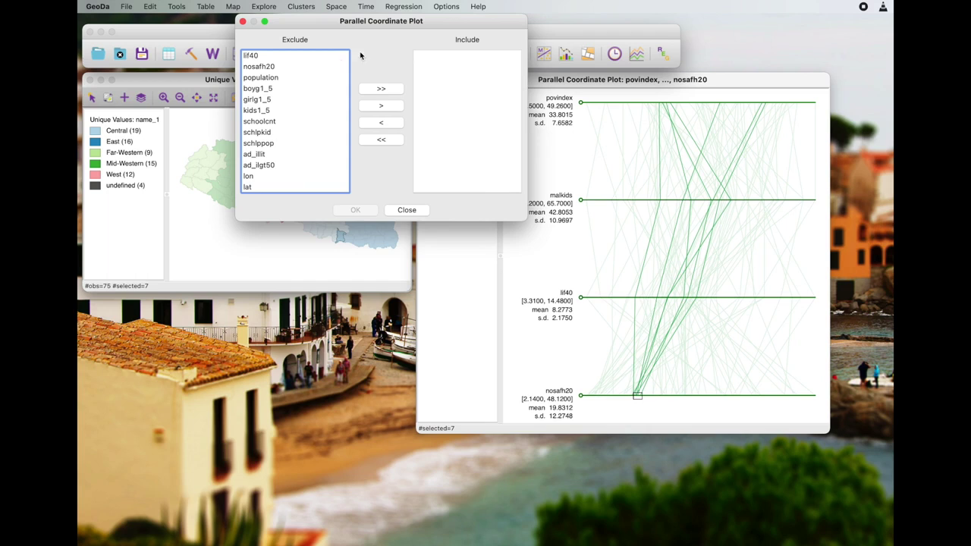
scroll(295, 102, up, 5)
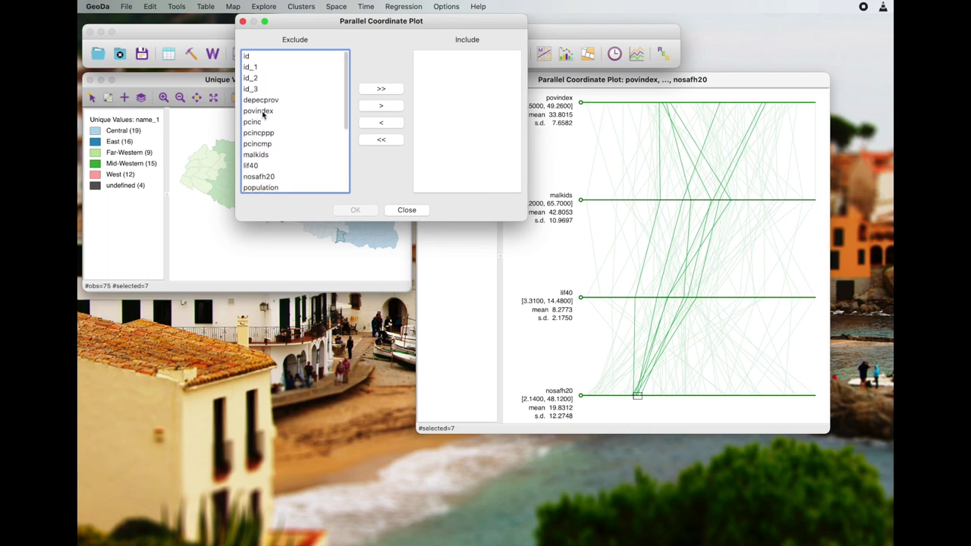
click(326, 112)
click(385, 106)
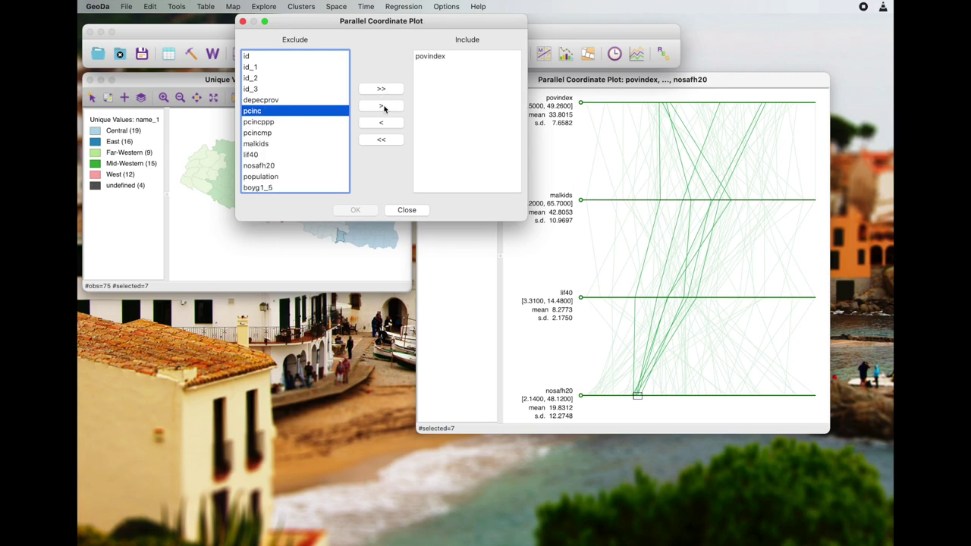
click(384, 107)
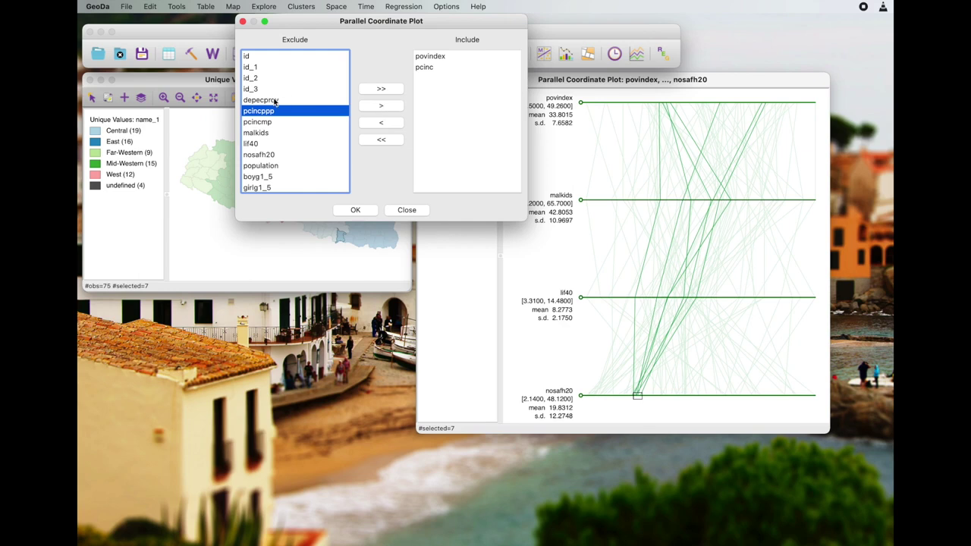
scroll(290, 157, down, 5)
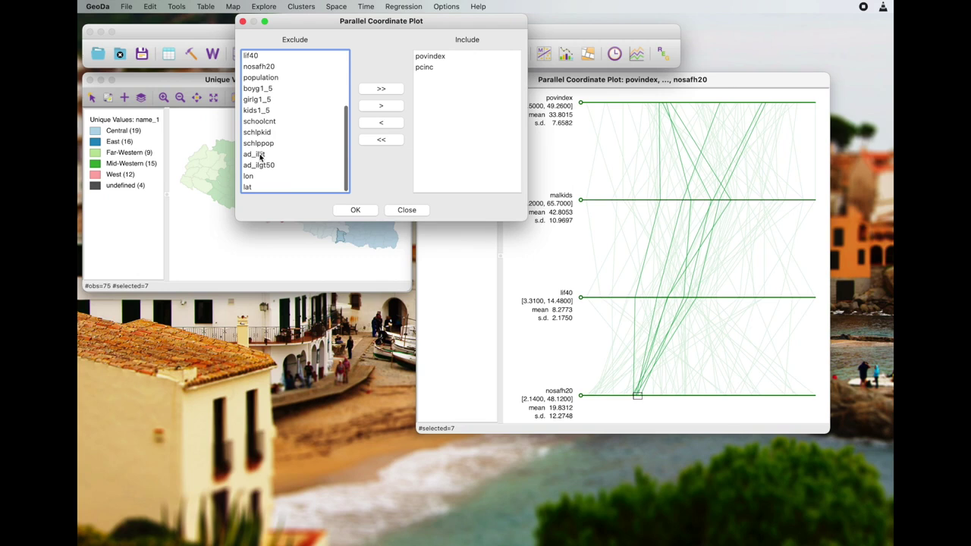
click(259, 156)
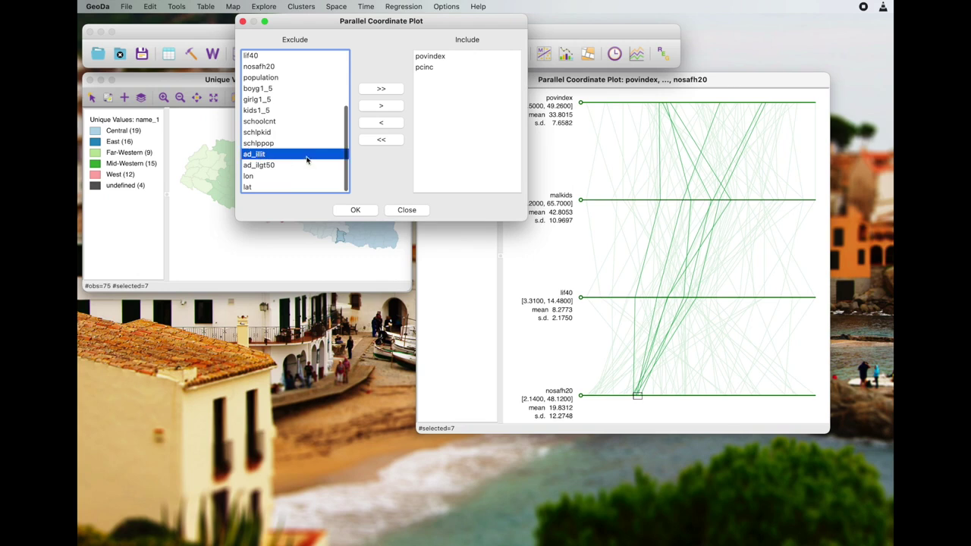
click(381, 106)
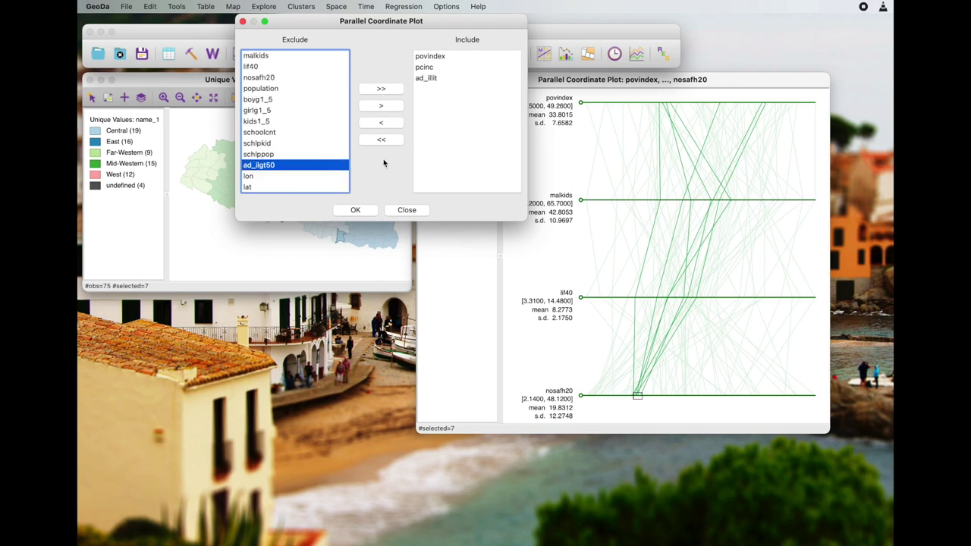
click(355, 210)
Clear the selection, then place the ad_illit plot beside the map and enlarge it to cover the earlier parallel coordinate plot.
drag(477, 99, 629, 162)
click(719, 245)
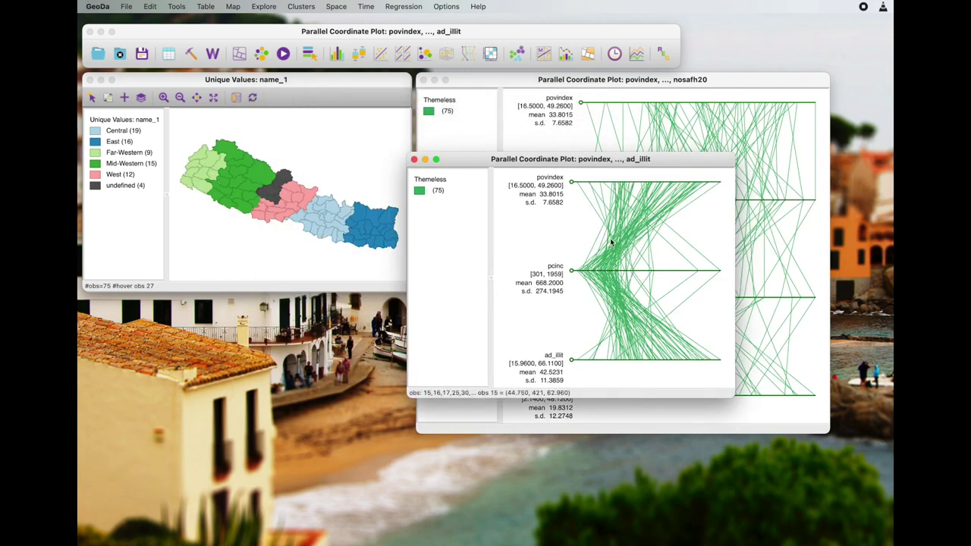
drag(608, 159, 617, 78)
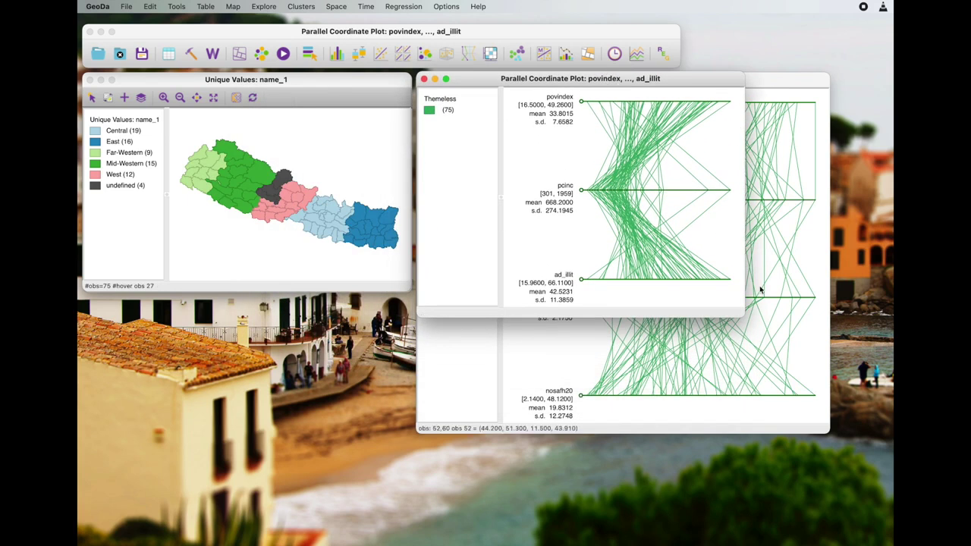
drag(745, 316, 827, 433)
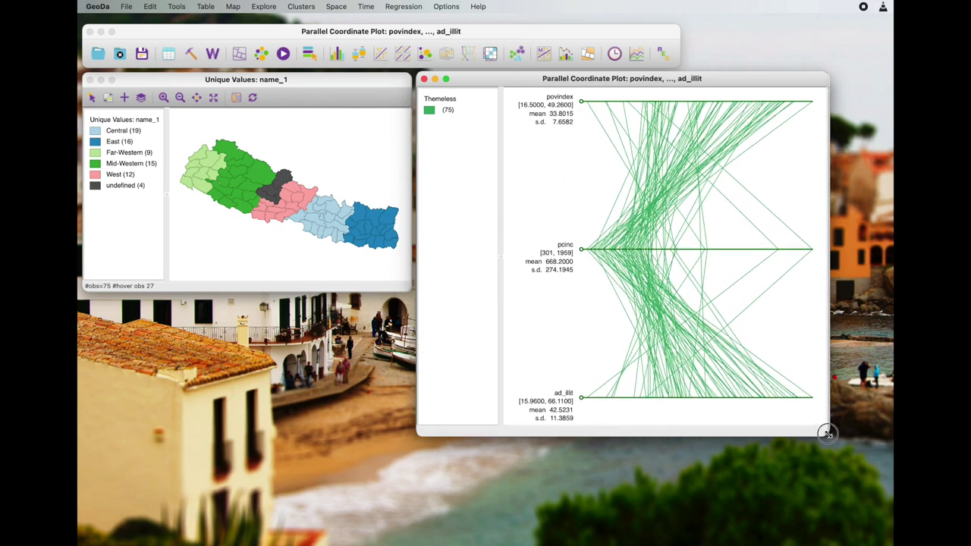
Brush the lines along the lower part of the pcinc axis, then those crossing povindex near its upper end.
drag(587, 246, 650, 250)
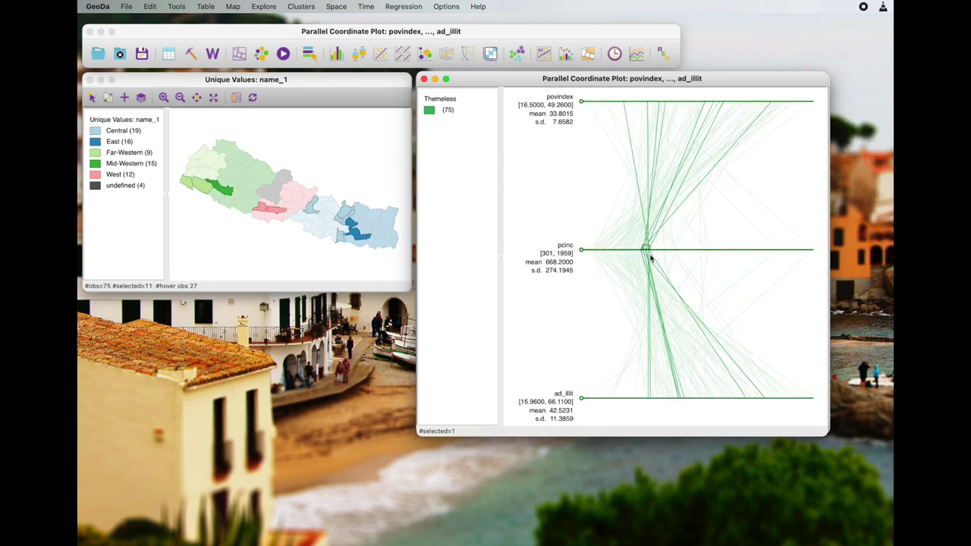
drag(778, 98, 785, 104)
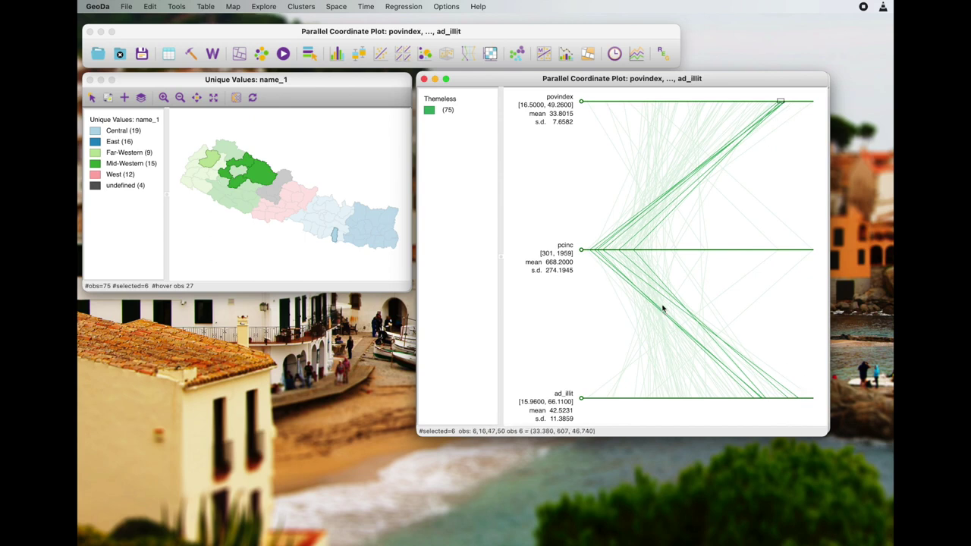
Arrange the ad_illit and nosafh20 parallel coordinate plots side by side to compare the selected lines across both.
drag(644, 80, 322, 83)
drag(676, 84, 728, 80)
mouse_move(429, 83)
mouse_down()
mouse_move(401, 78)
mouse_move(438, 76)
mouse_up()
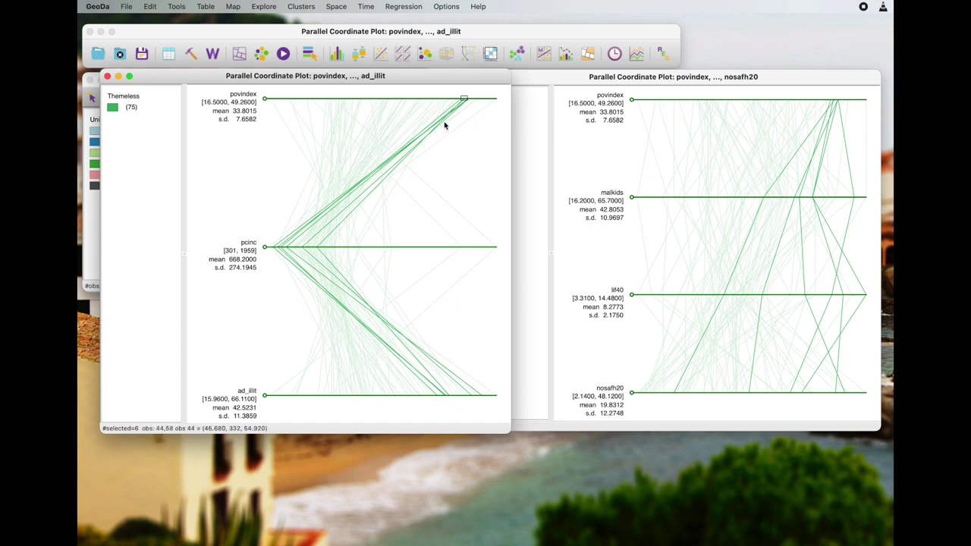
Uncover the map to check the selected regions, compare both plots side by side again, and move the ad_illit plot off the map.
drag(403, 83, 731, 78)
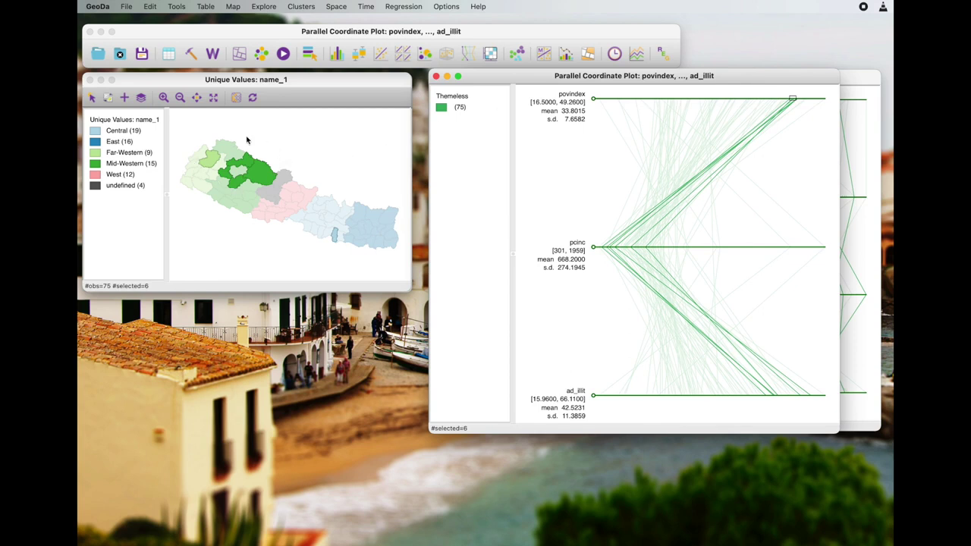
drag(584, 78, 240, 77)
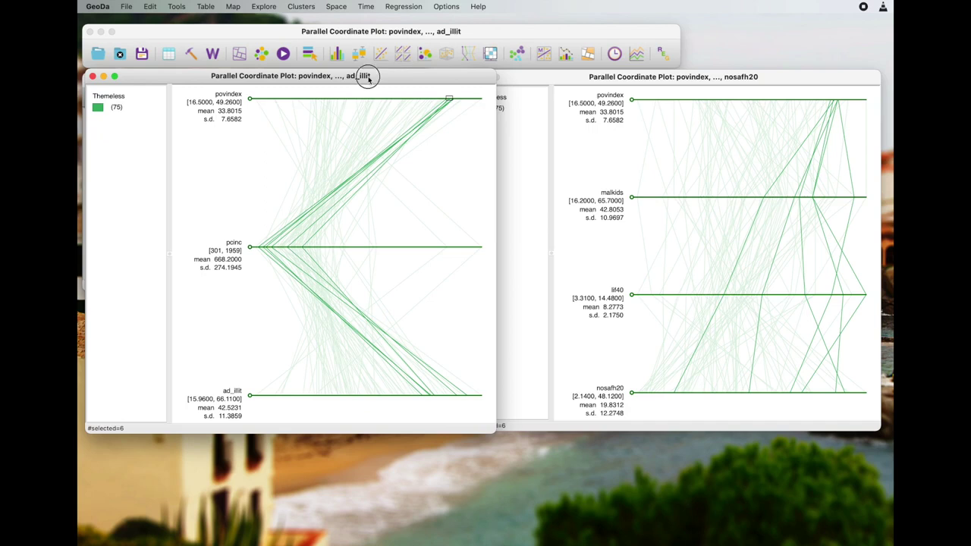
drag(379, 76, 672, 147)
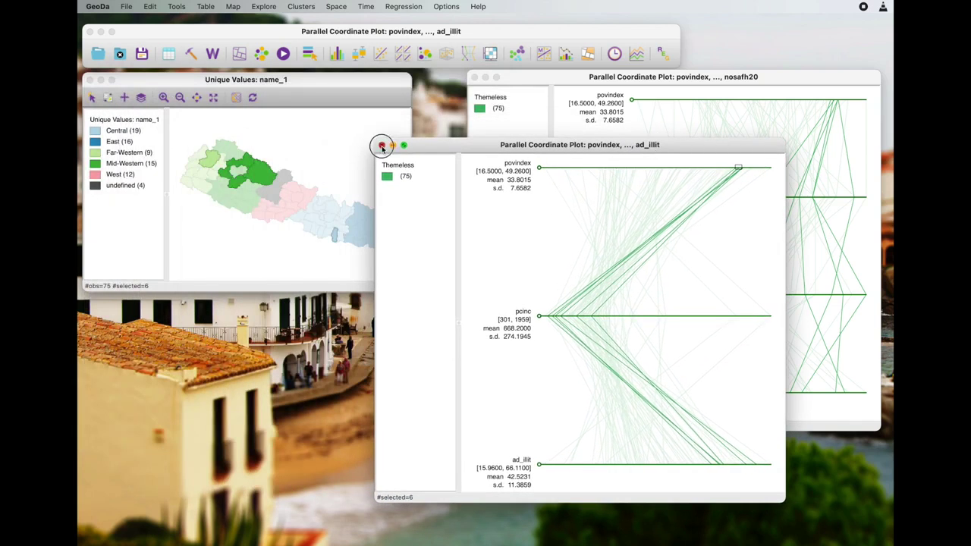